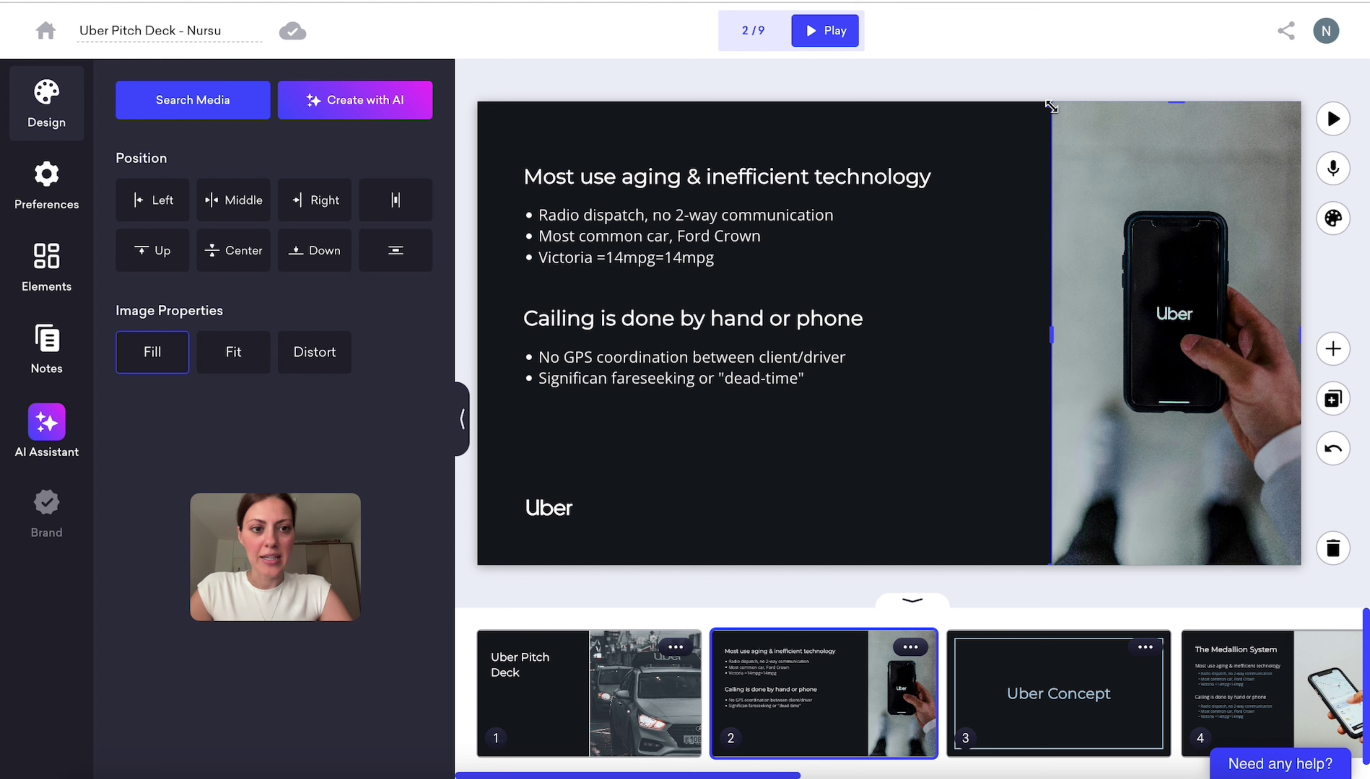
Step: Shrink the phone photo on slide 2 and move it inward so a margin surrounds it
drag(1051, 107, 1088, 167)
drag(1260, 301, 1144, 284)
drag(1188, 158, 1149, 262)
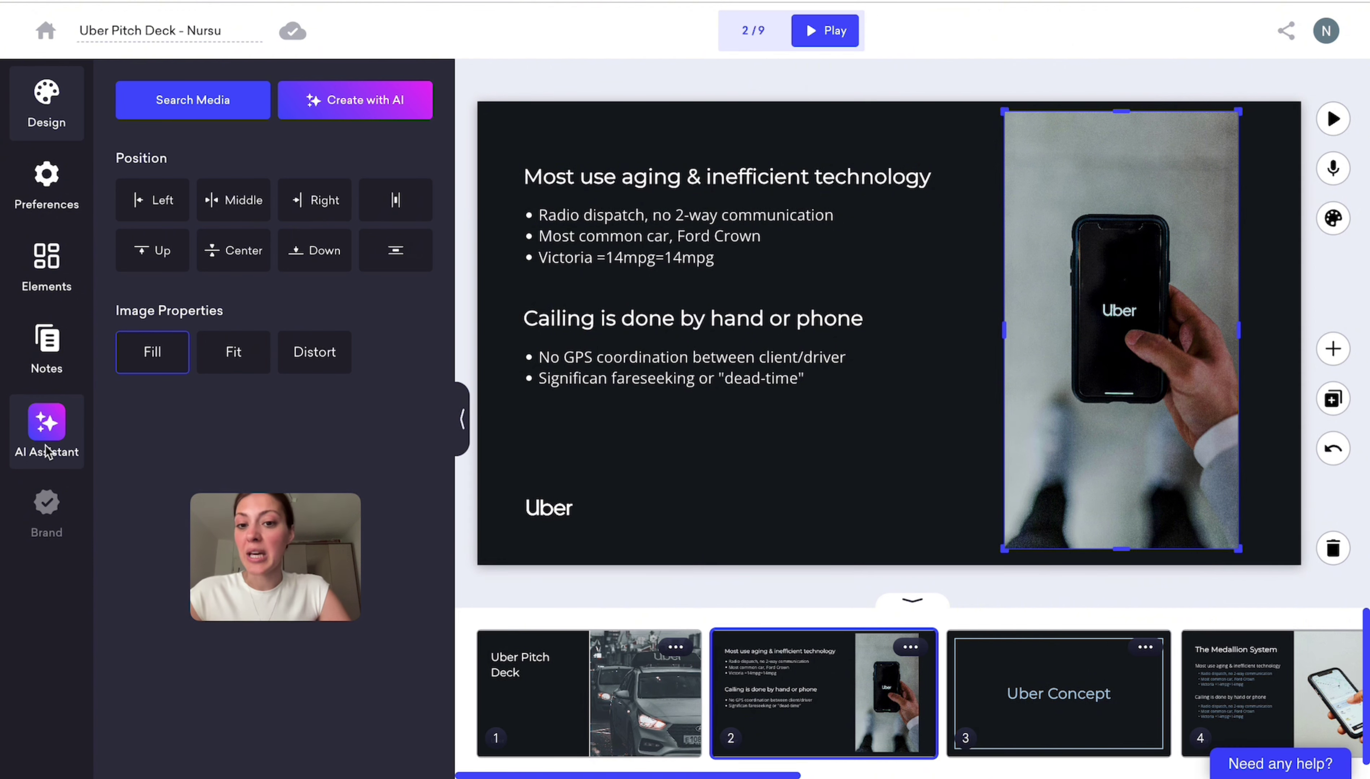
key(Escape)
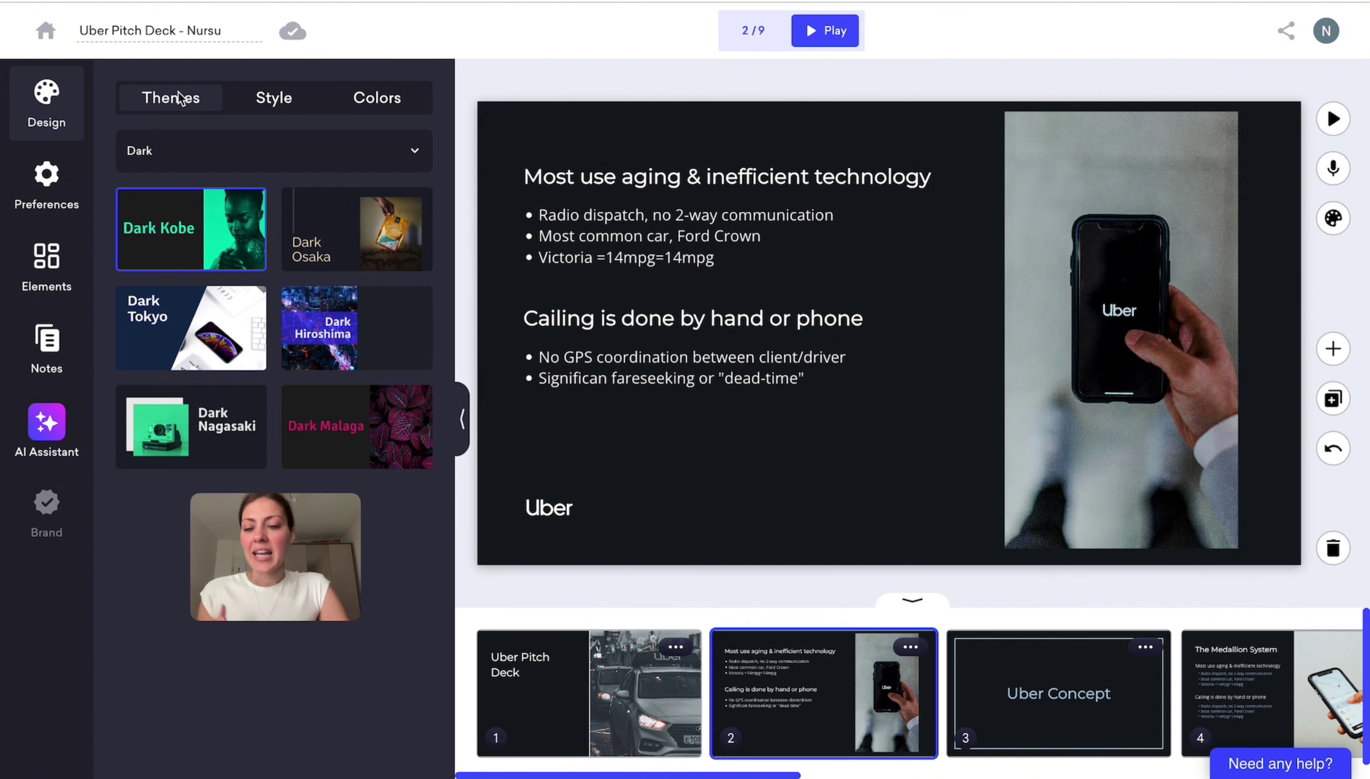
Step: Change the presentation theme to Abstract Stuttgart from the Abstract category
click(211, 160)
scroll(230, 205, down, 3)
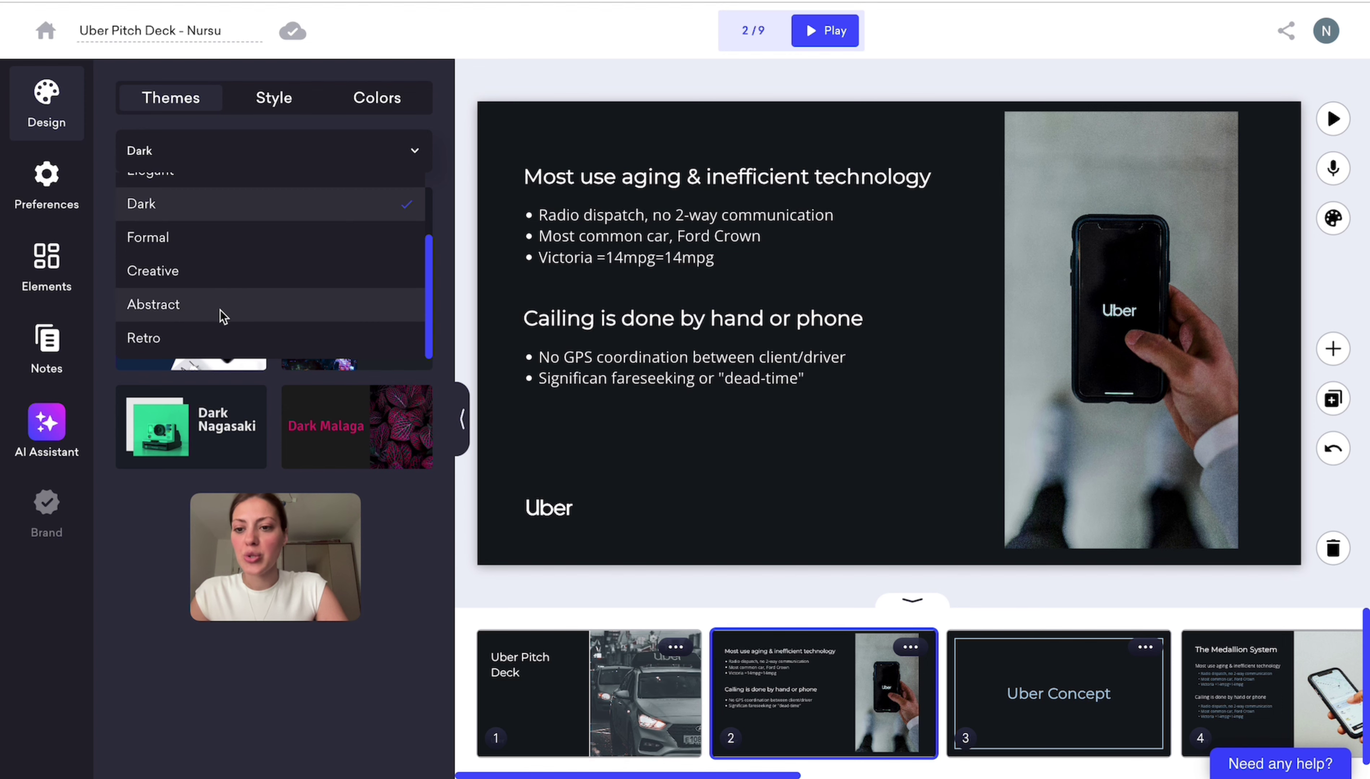
click(223, 306)
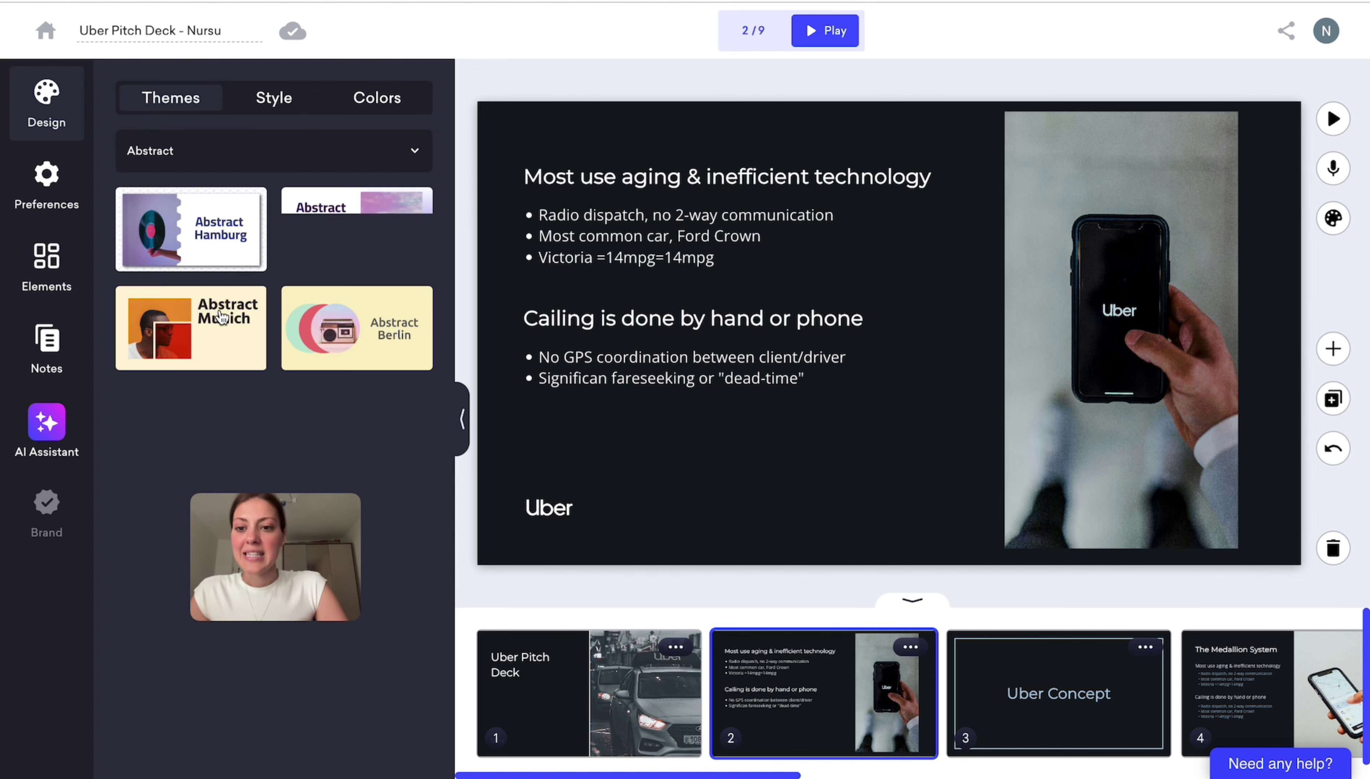
click(360, 232)
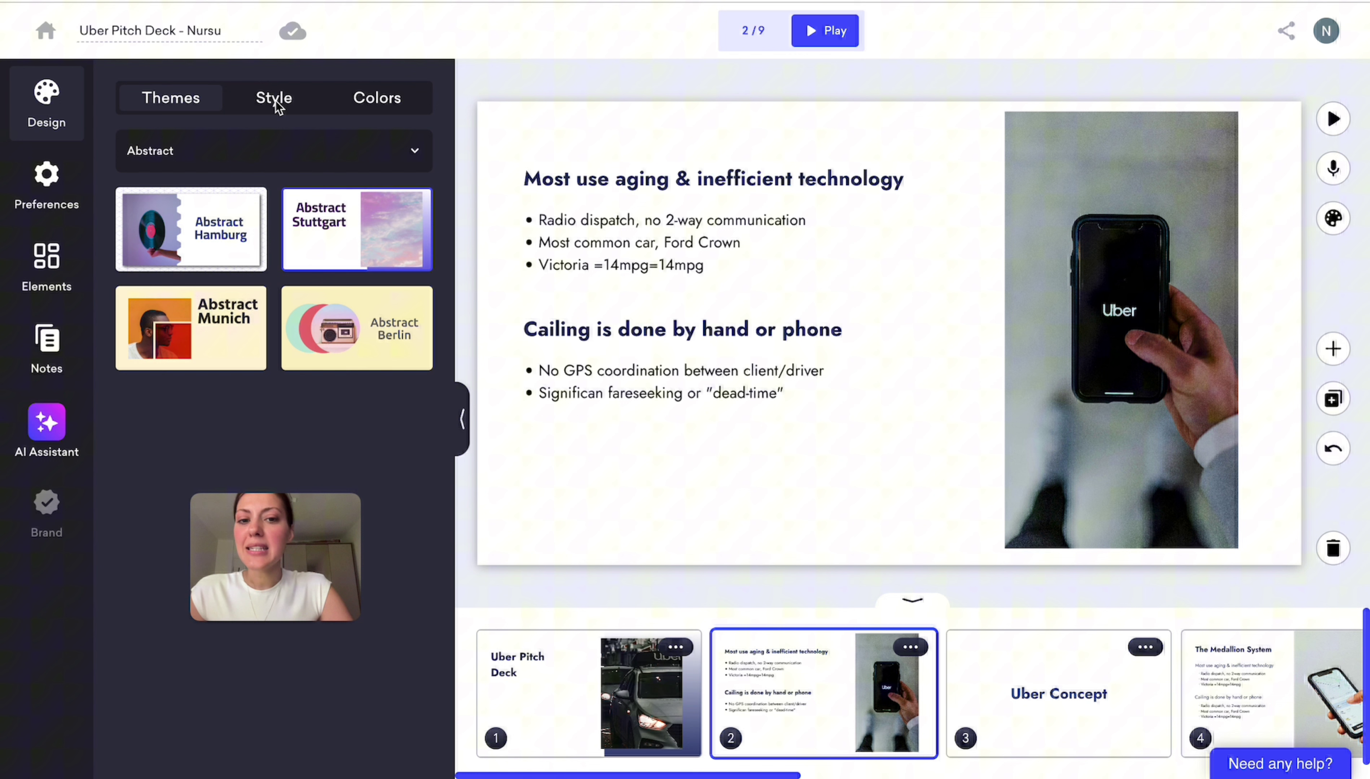
Step: Examine the theme's font and color palette customization options, then return to the theme list
click(274, 101)
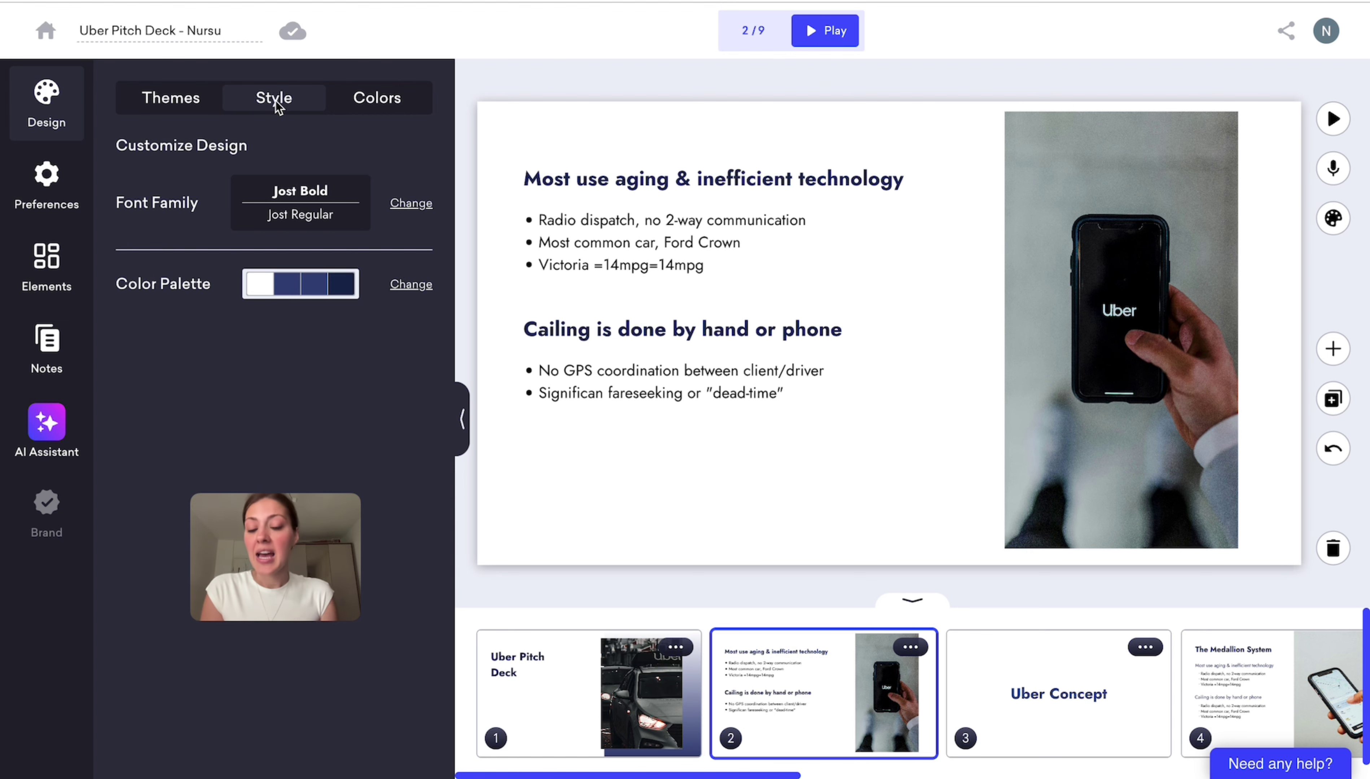
click(421, 287)
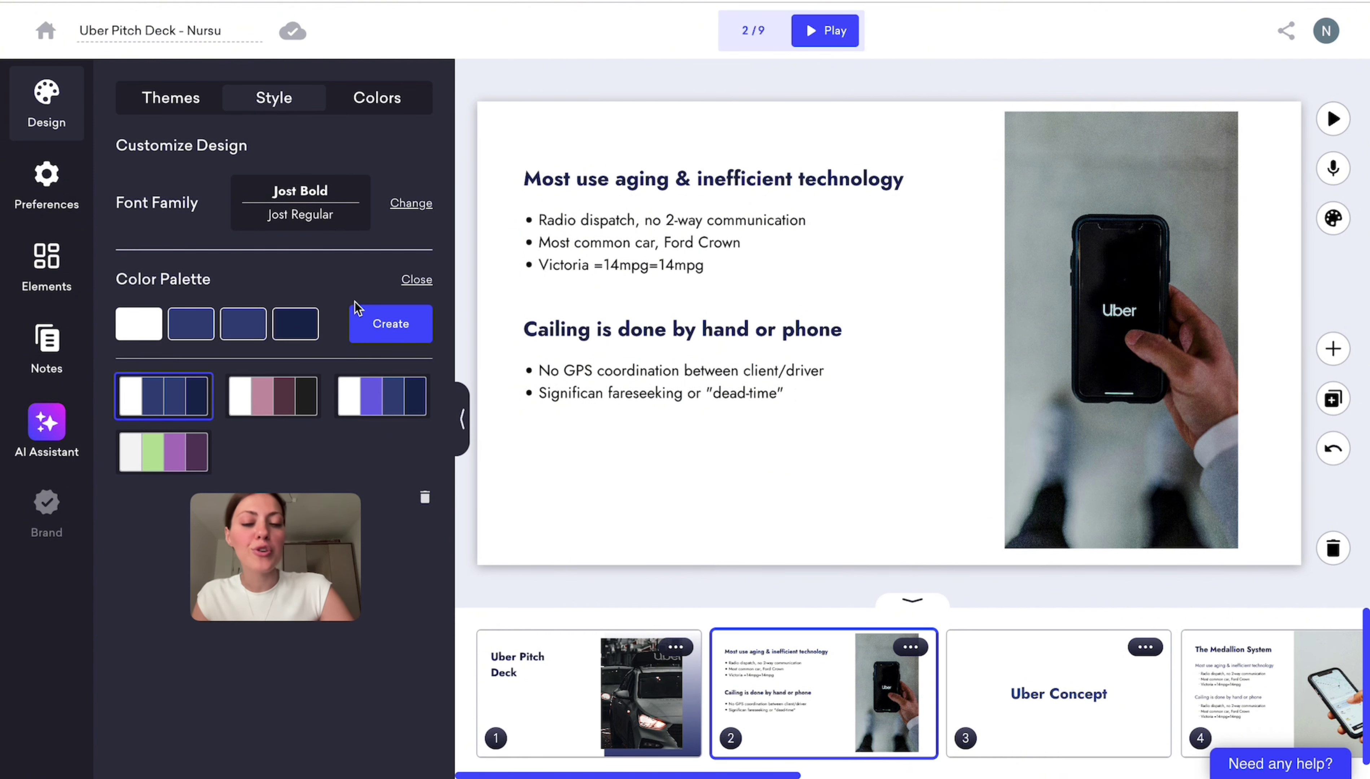
click(45, 123)
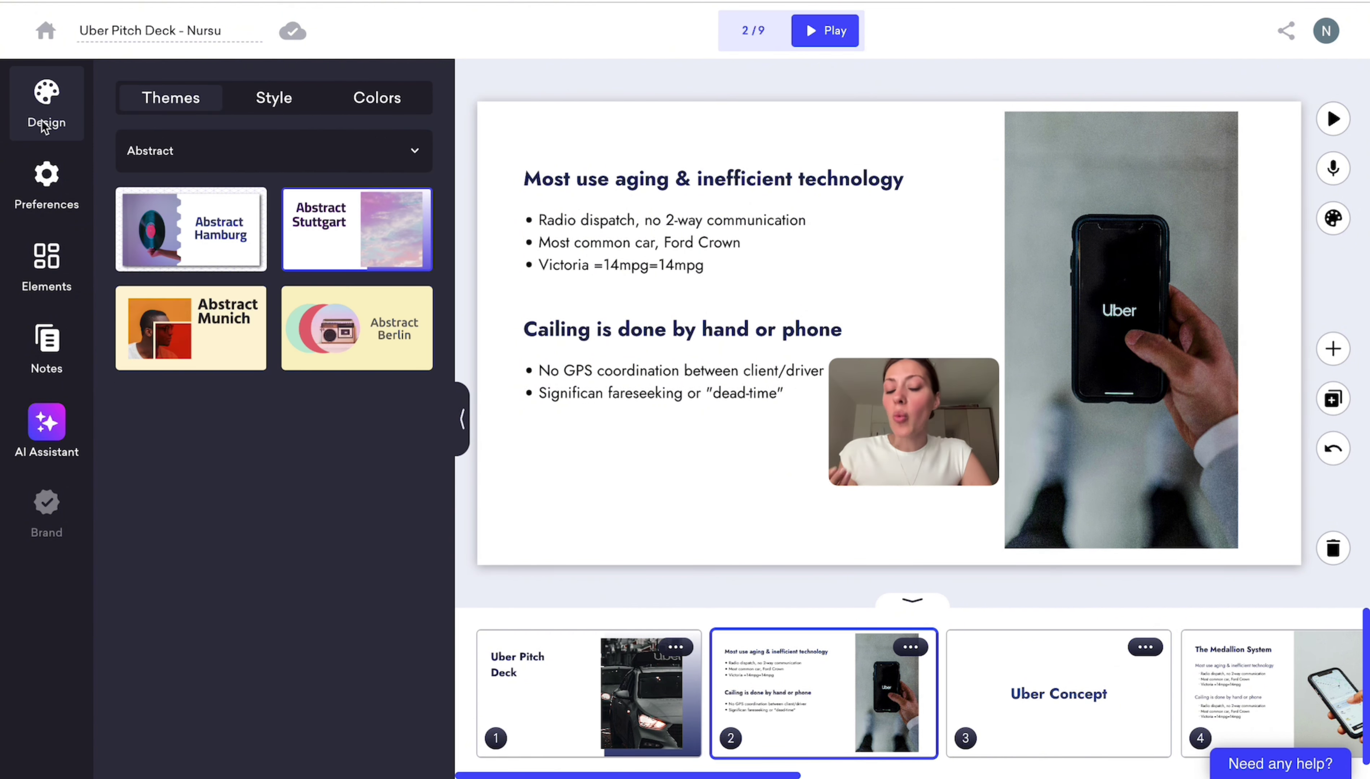
Step: Add a placeholder image and an icon to slide 2
click(60, 263)
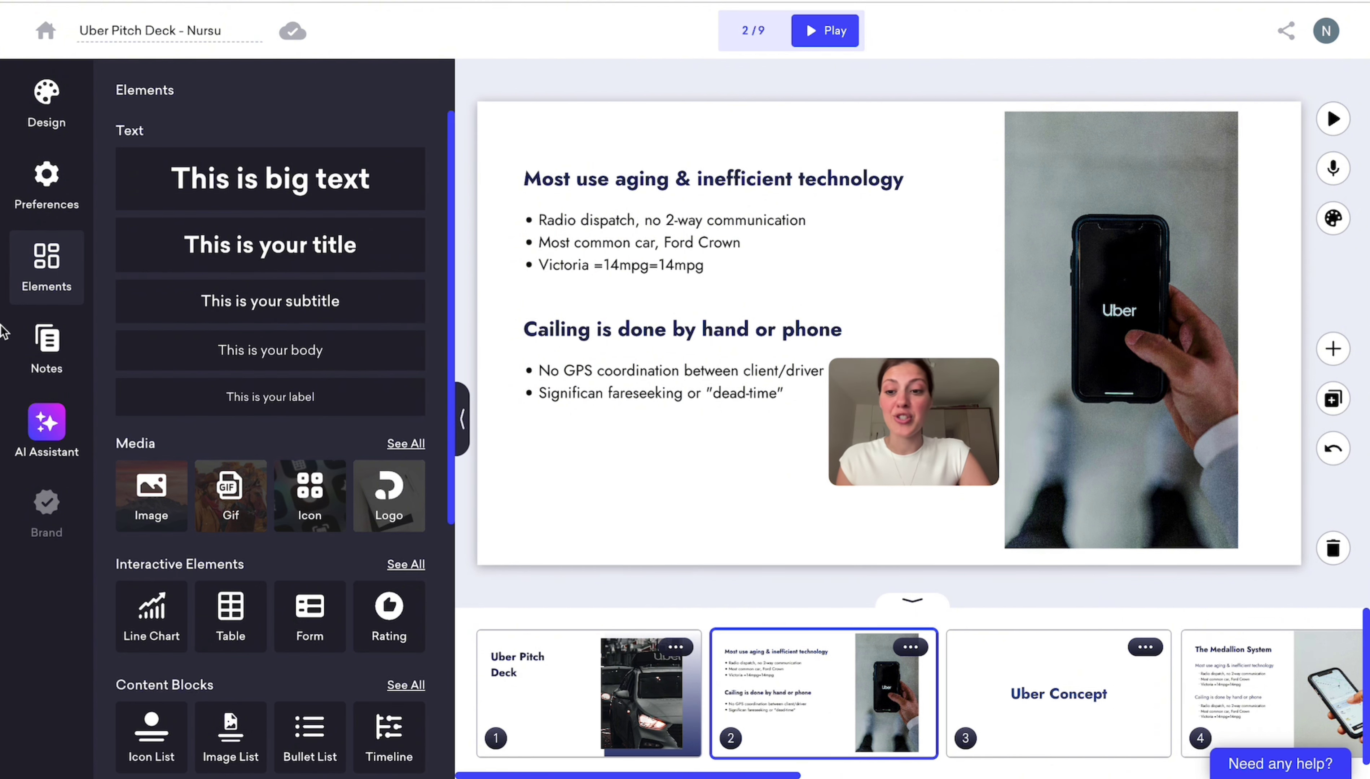
drag(151, 495, 860, 140)
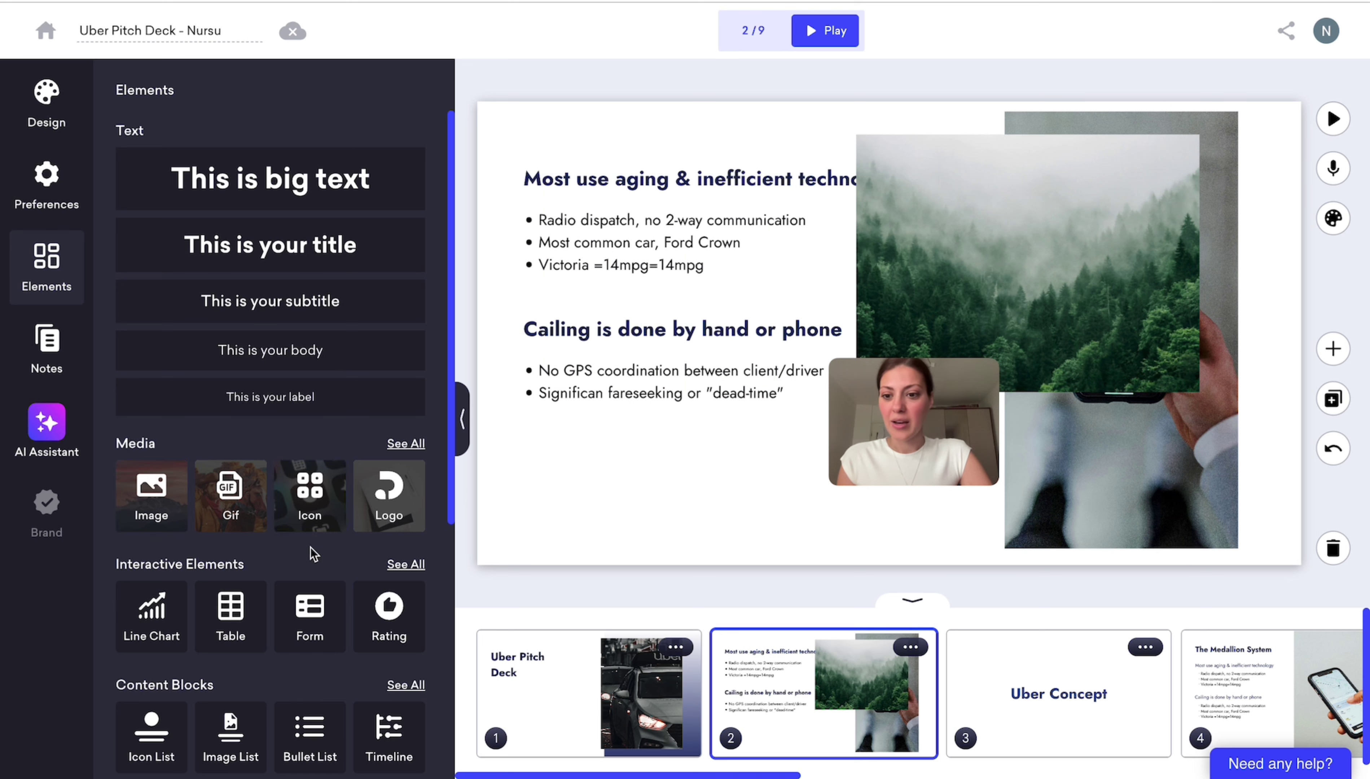
drag(310, 492, 877, 513)
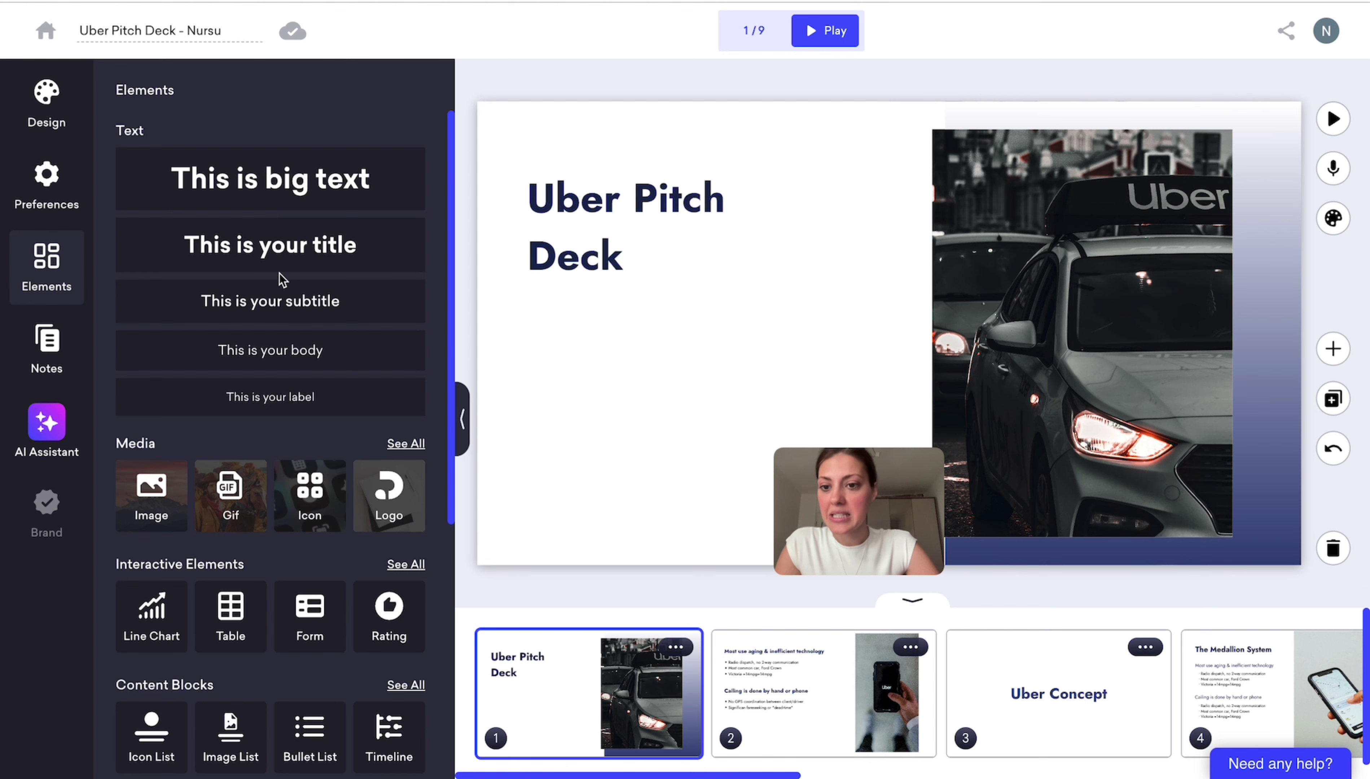
Step: Add a subtitle text box beneath the title on slide 1 and shrink it to font size 20
click(286, 306)
drag(643, 158, 656, 365)
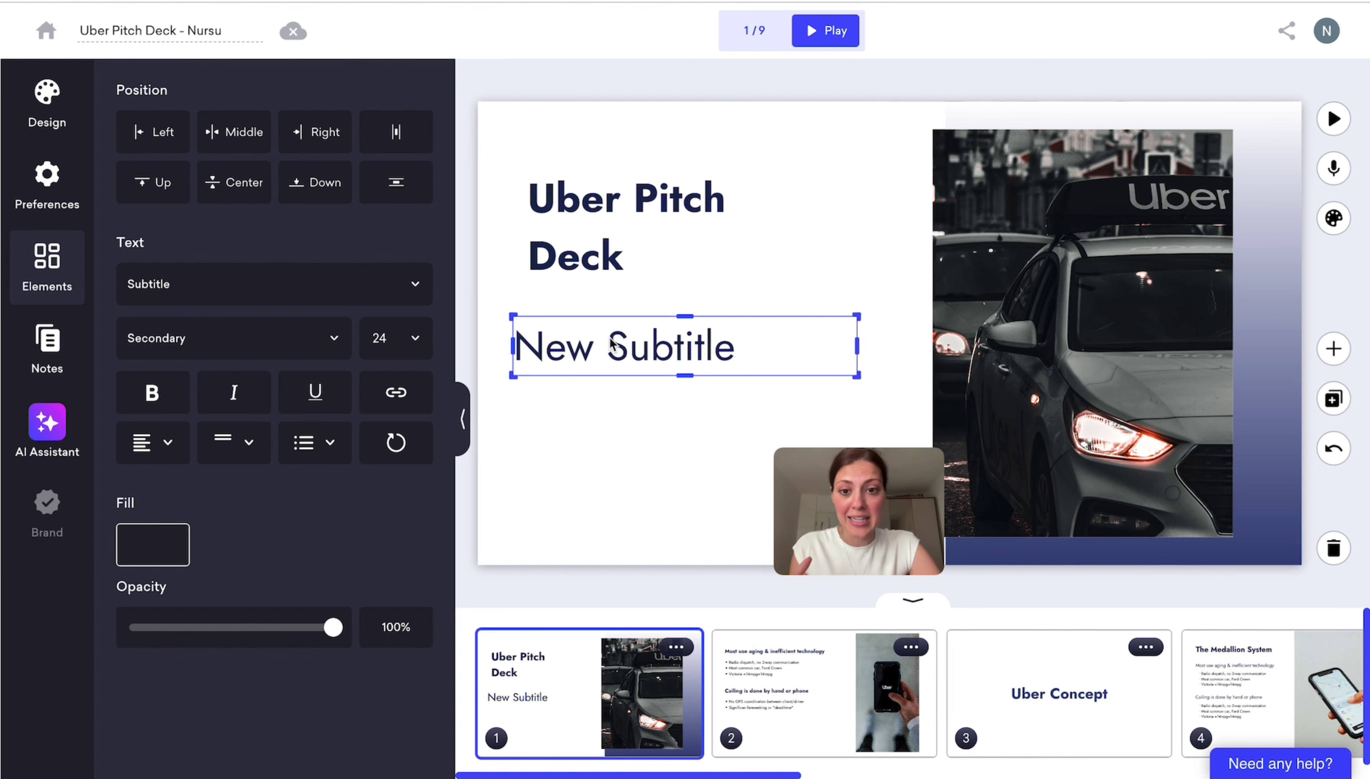
drag(512, 318, 559, 324)
drag(608, 373, 651, 361)
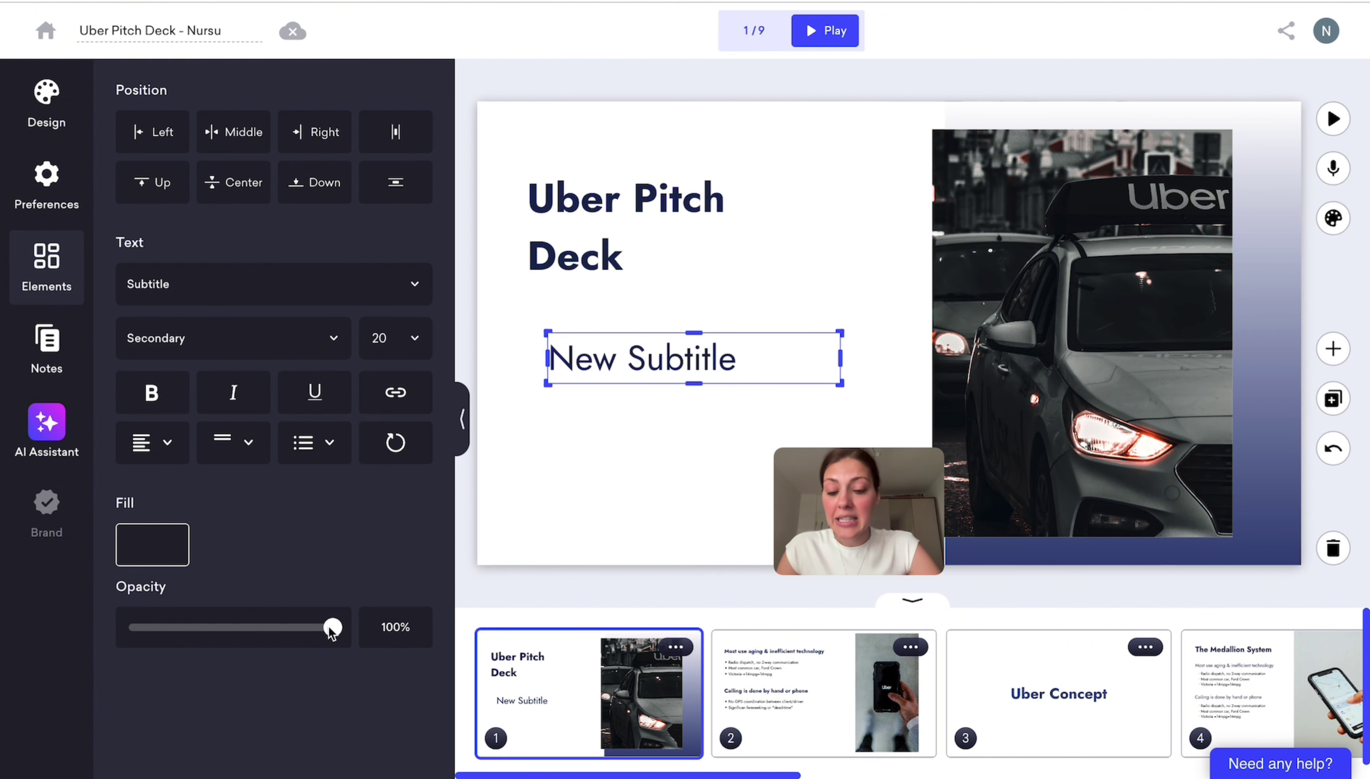
Step: Set the subtitle's opacity to 95% and shift it to line up with the title's edge
drag(209, 630, 326, 630)
drag(635, 372, 618, 372)
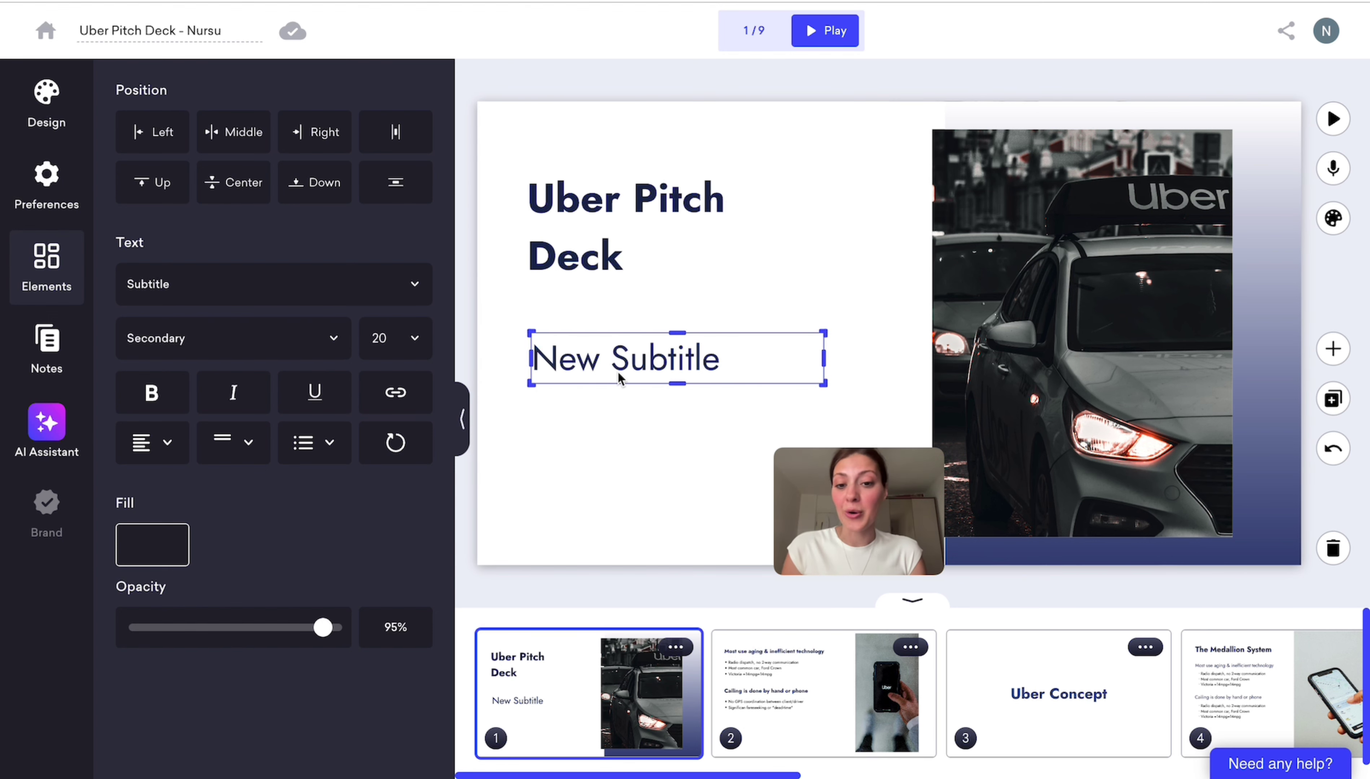
click(918, 305)
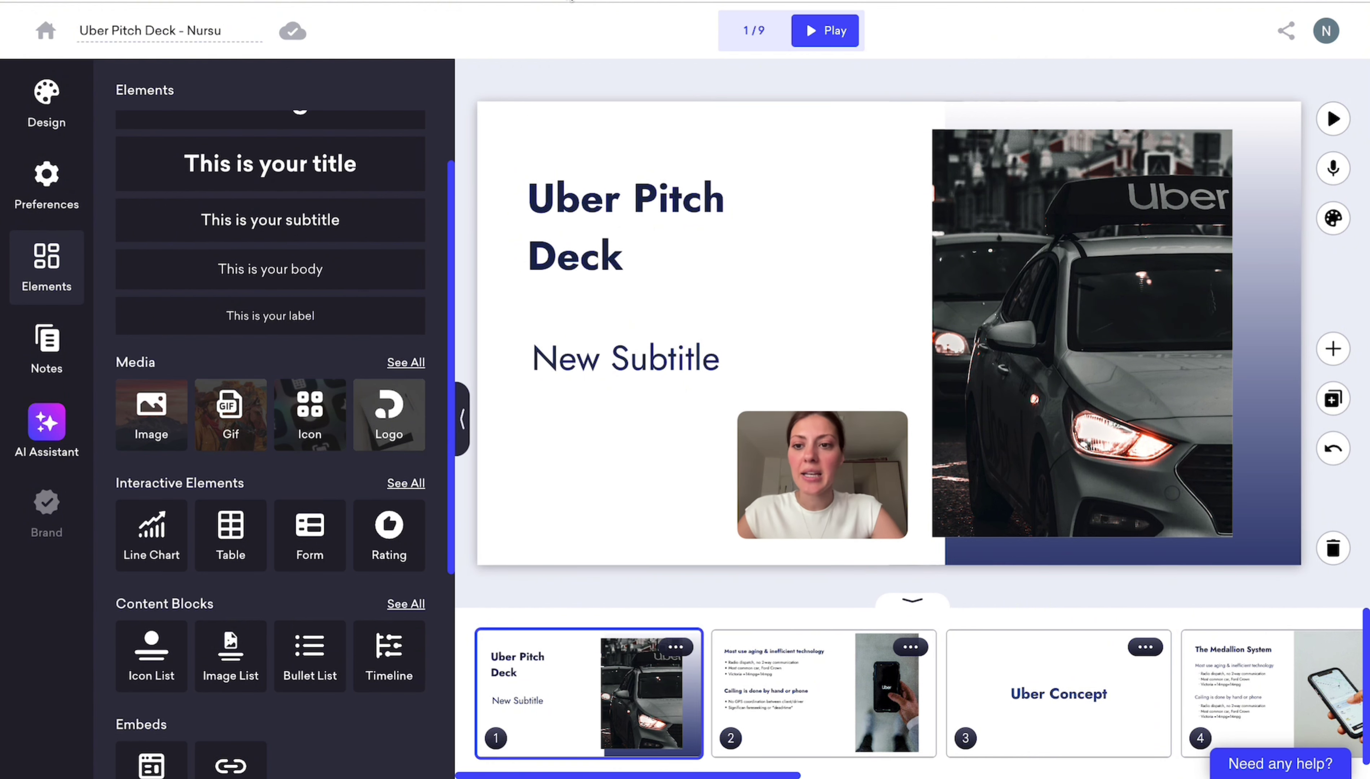
Step: Show all media elements and add a logo placeholder beside the title on slide 1
scroll(297, 271, up, 2)
scroll(301, 231, down, 3)
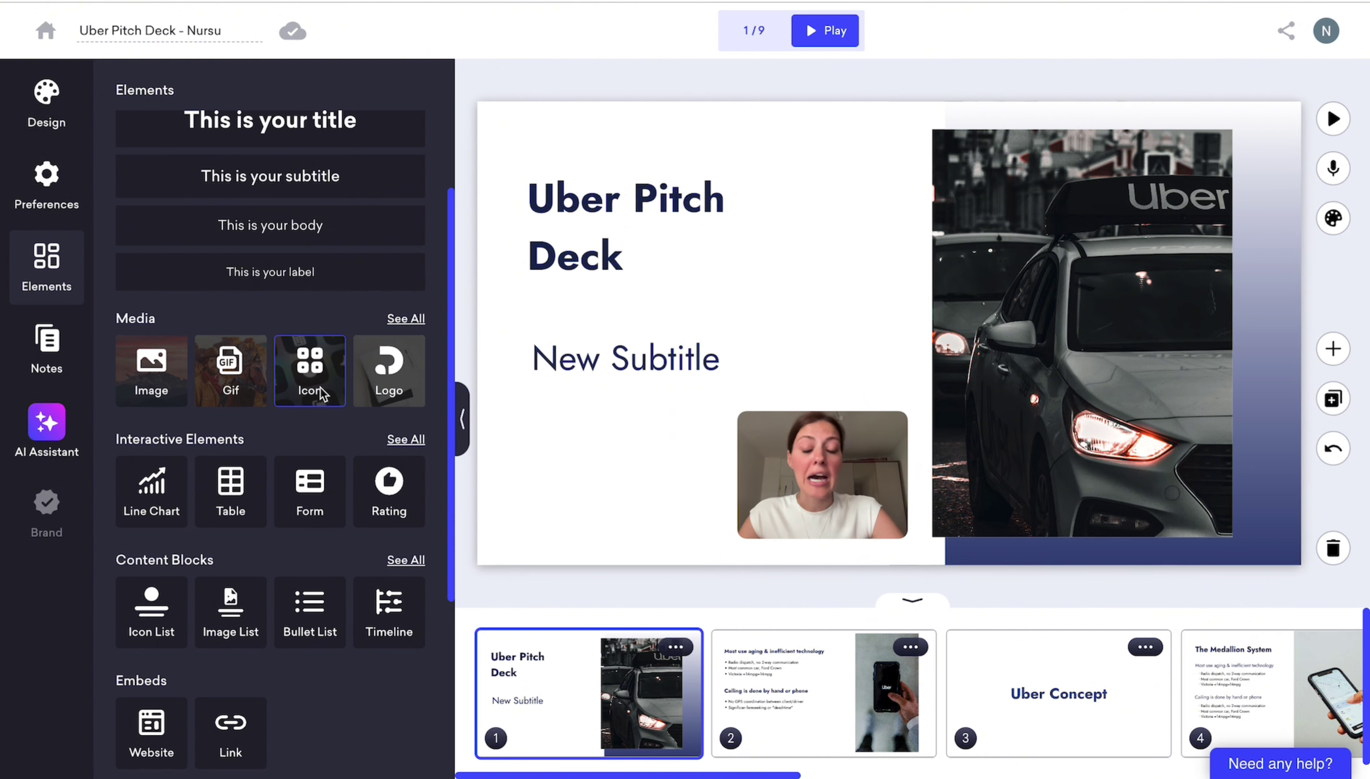
click(411, 319)
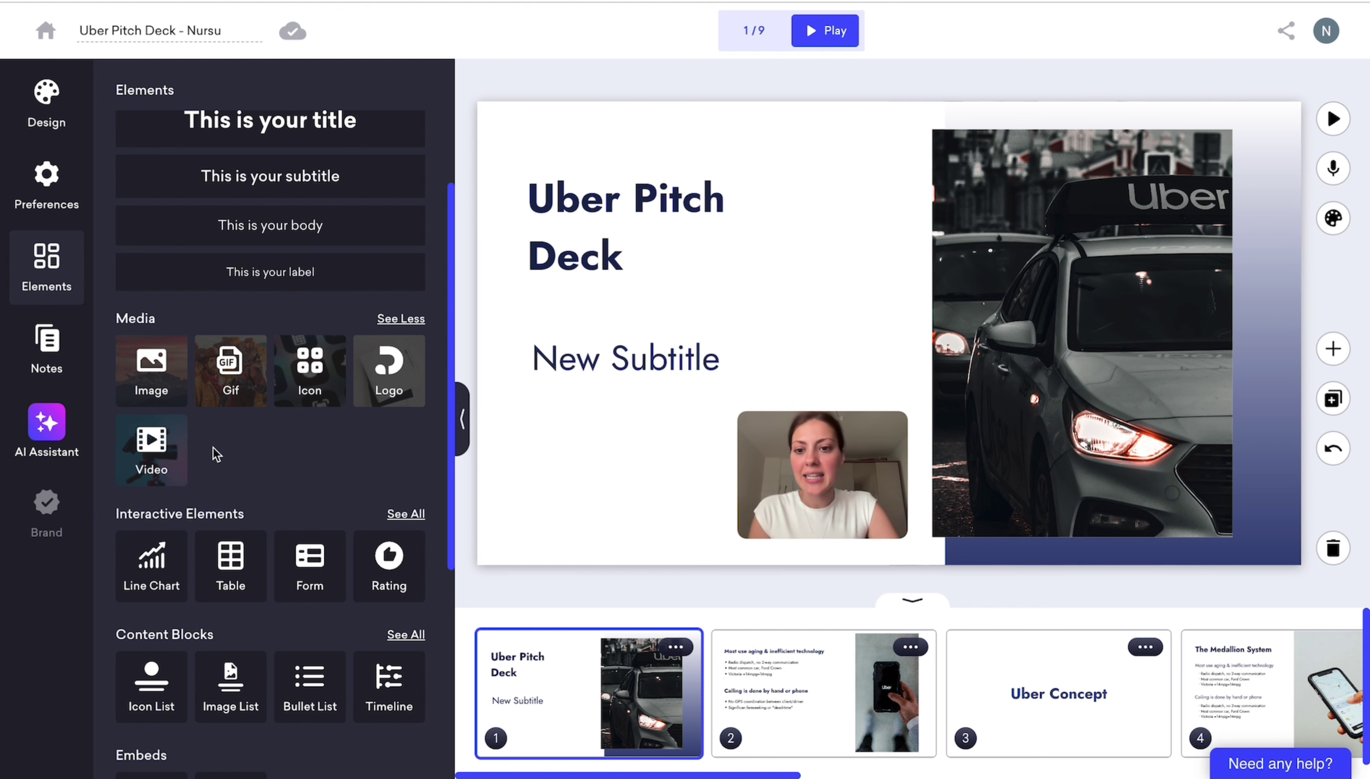
drag(382, 372, 754, 224)
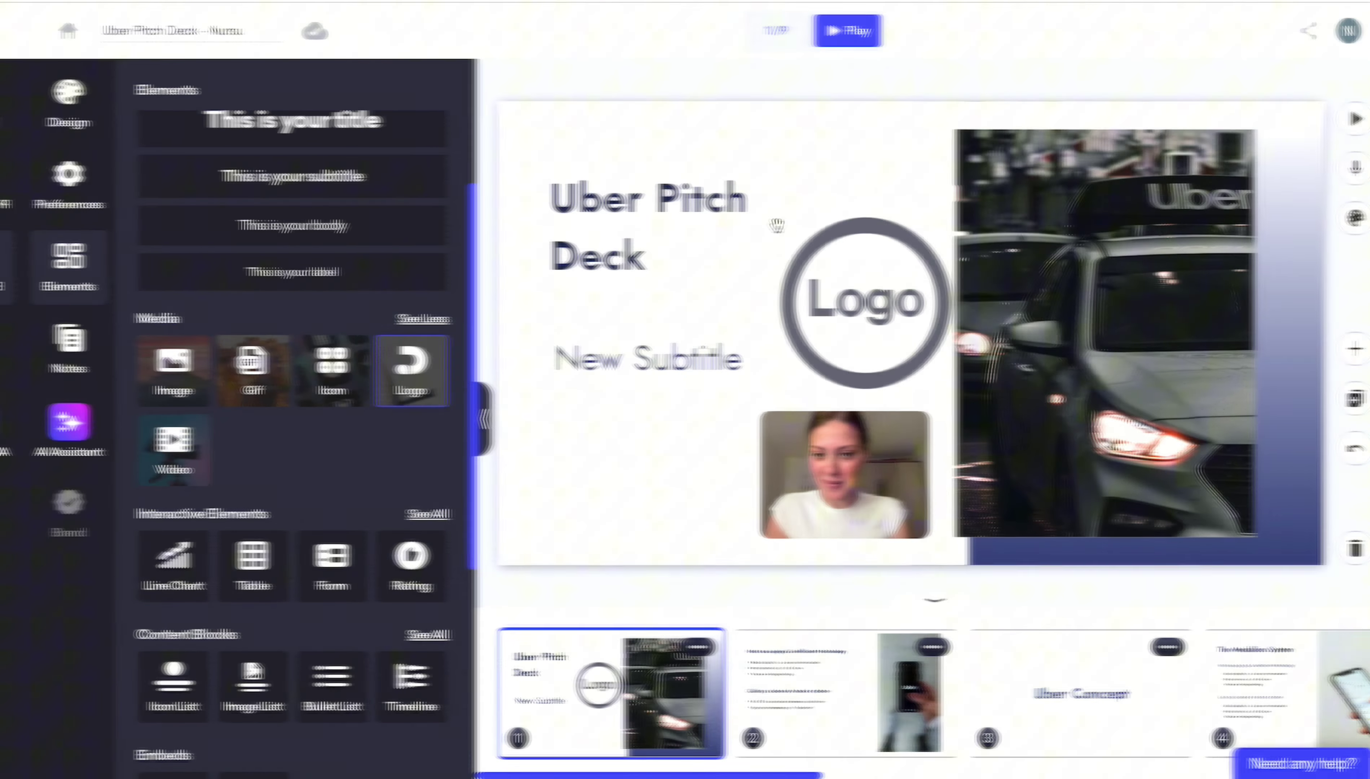
Step: Open the AI image generator for the phone photo on slide 2
click(891, 687)
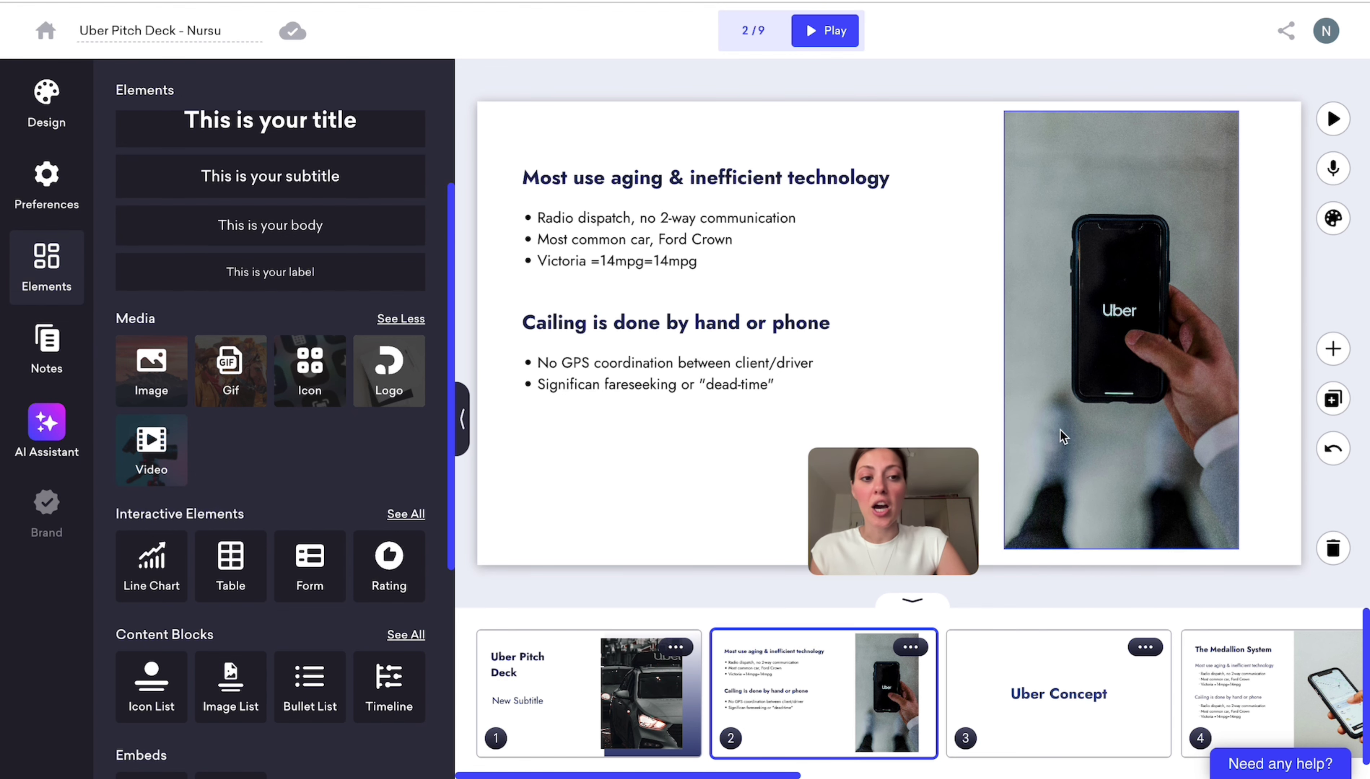
click(1123, 333)
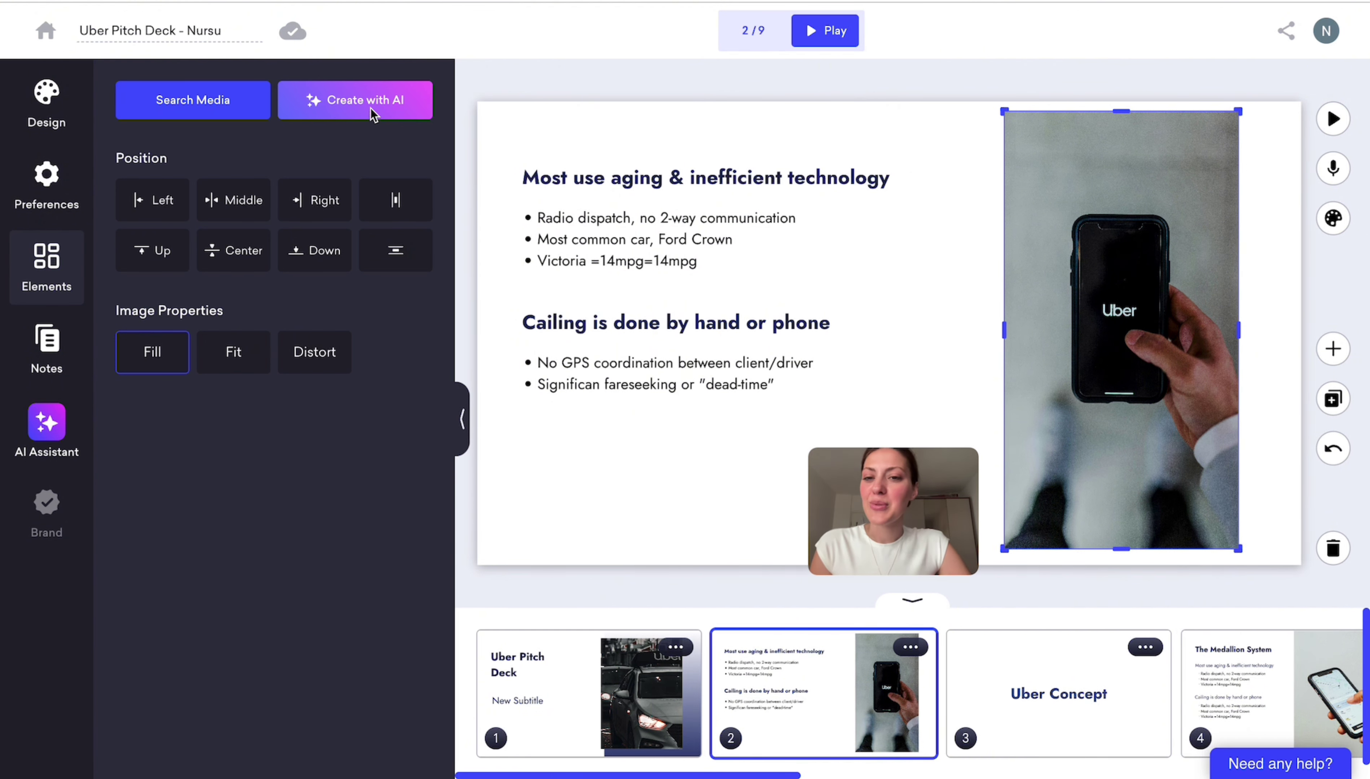
click(363, 100)
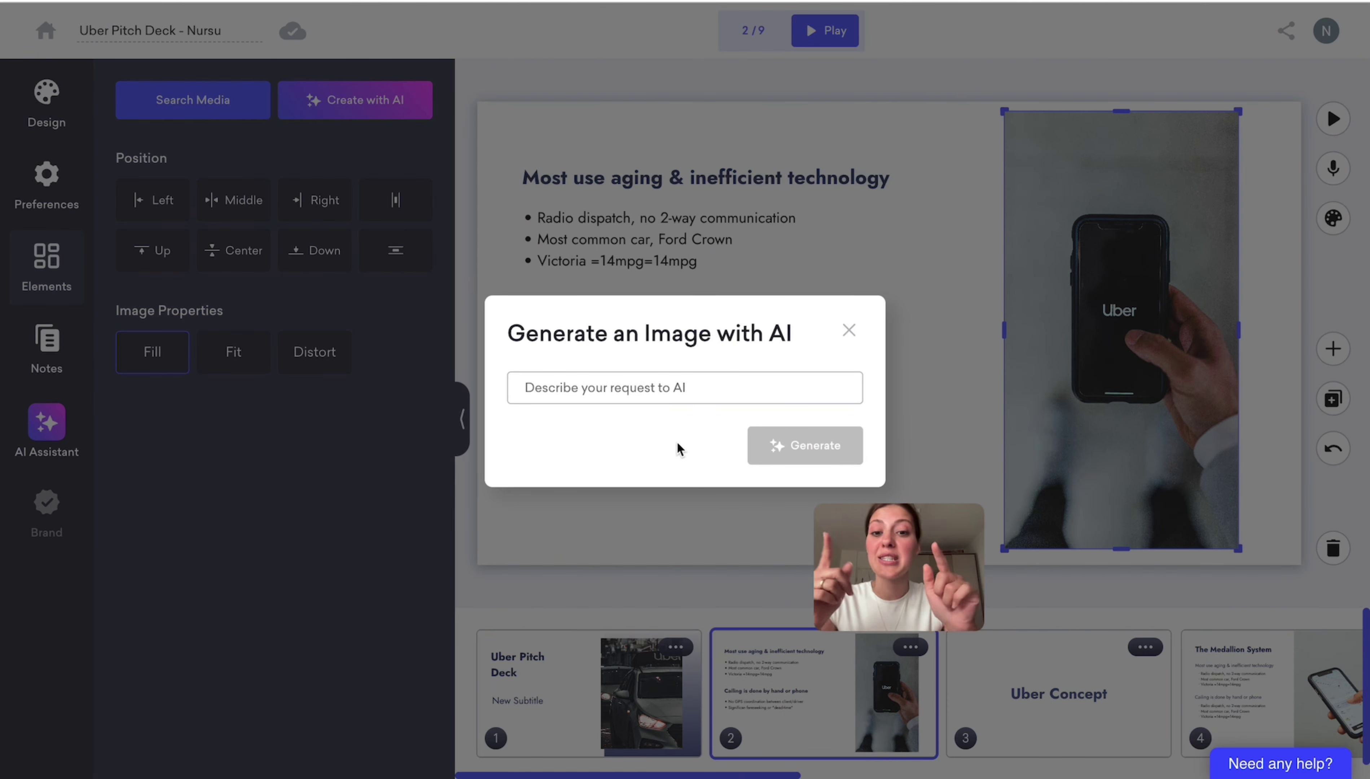
click(567, 387)
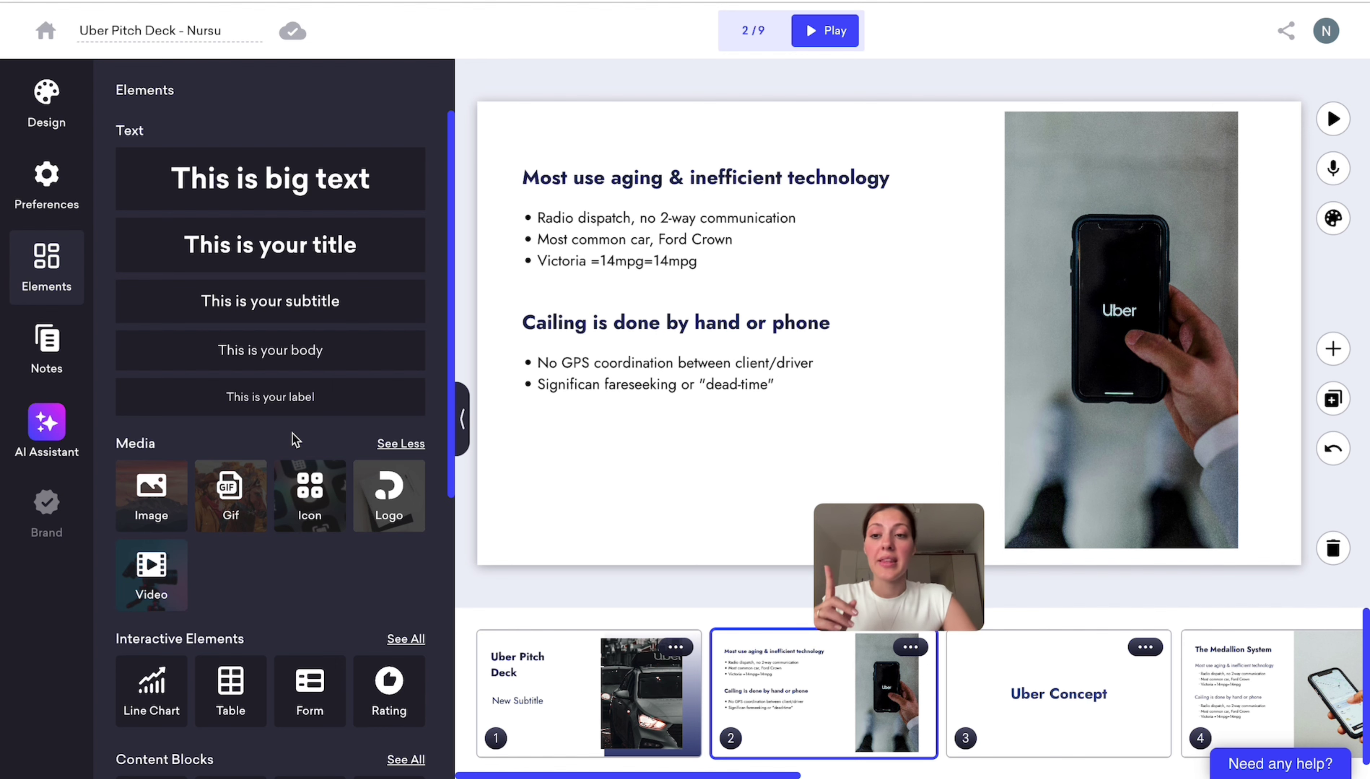
Step: Insert a pie chart on slide 2 and shrink it to fit in the empty space below the bullet text
scroll(292, 431, down, 2)
scroll(291, 432, down, 6)
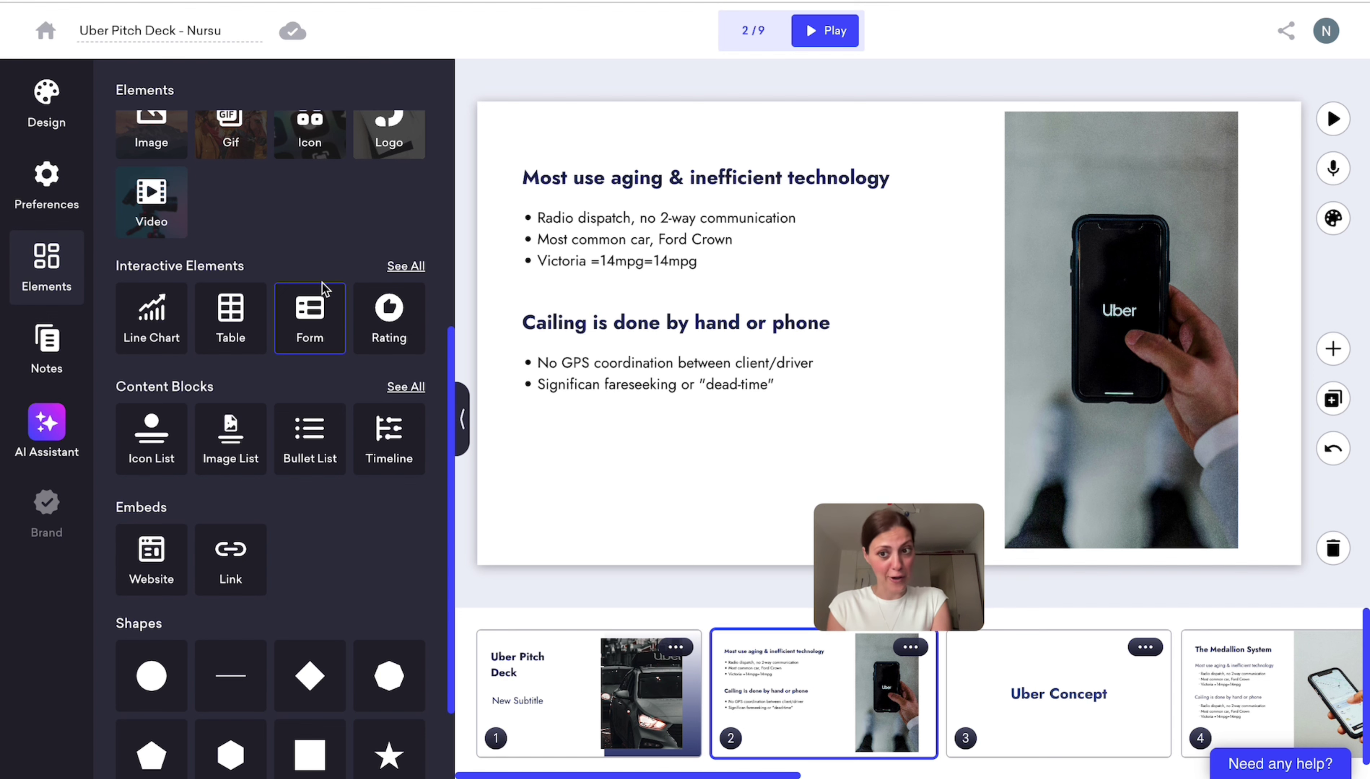
click(405, 265)
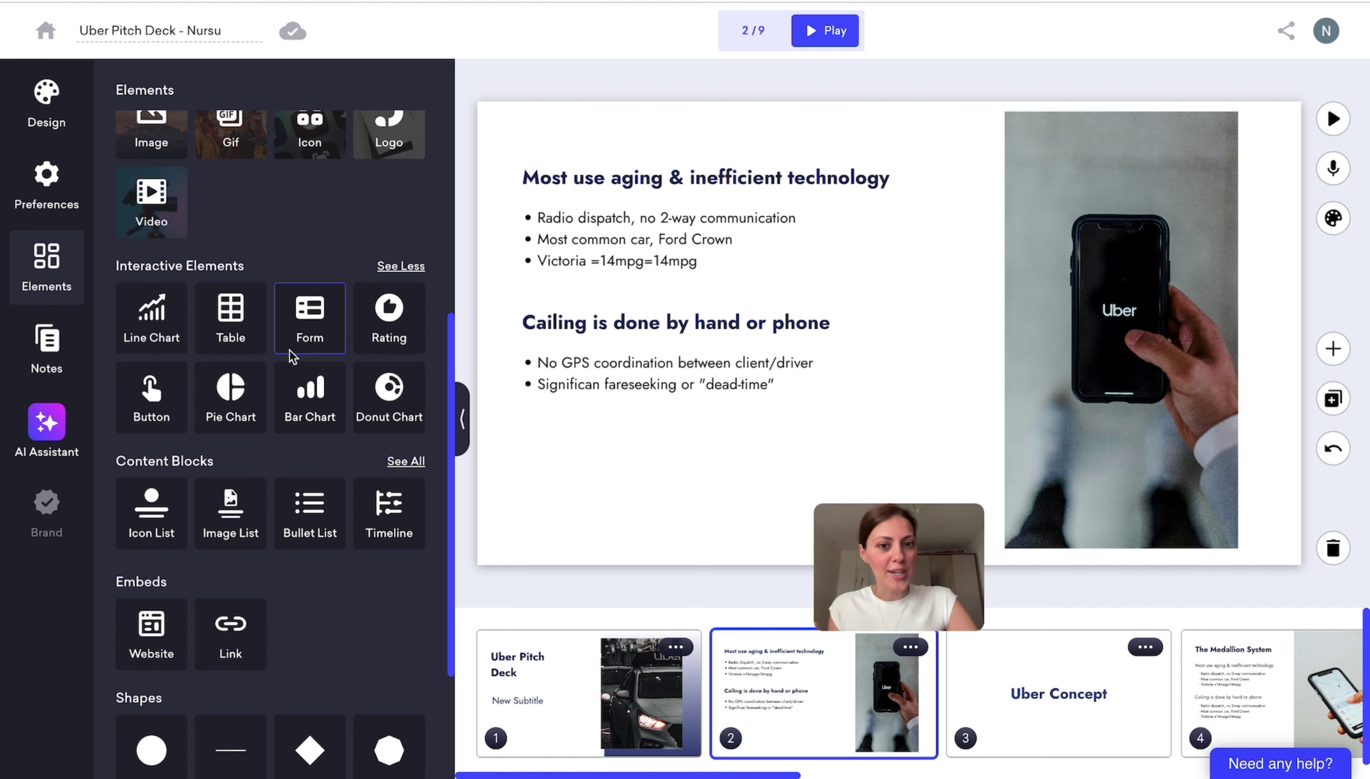
click(233, 411)
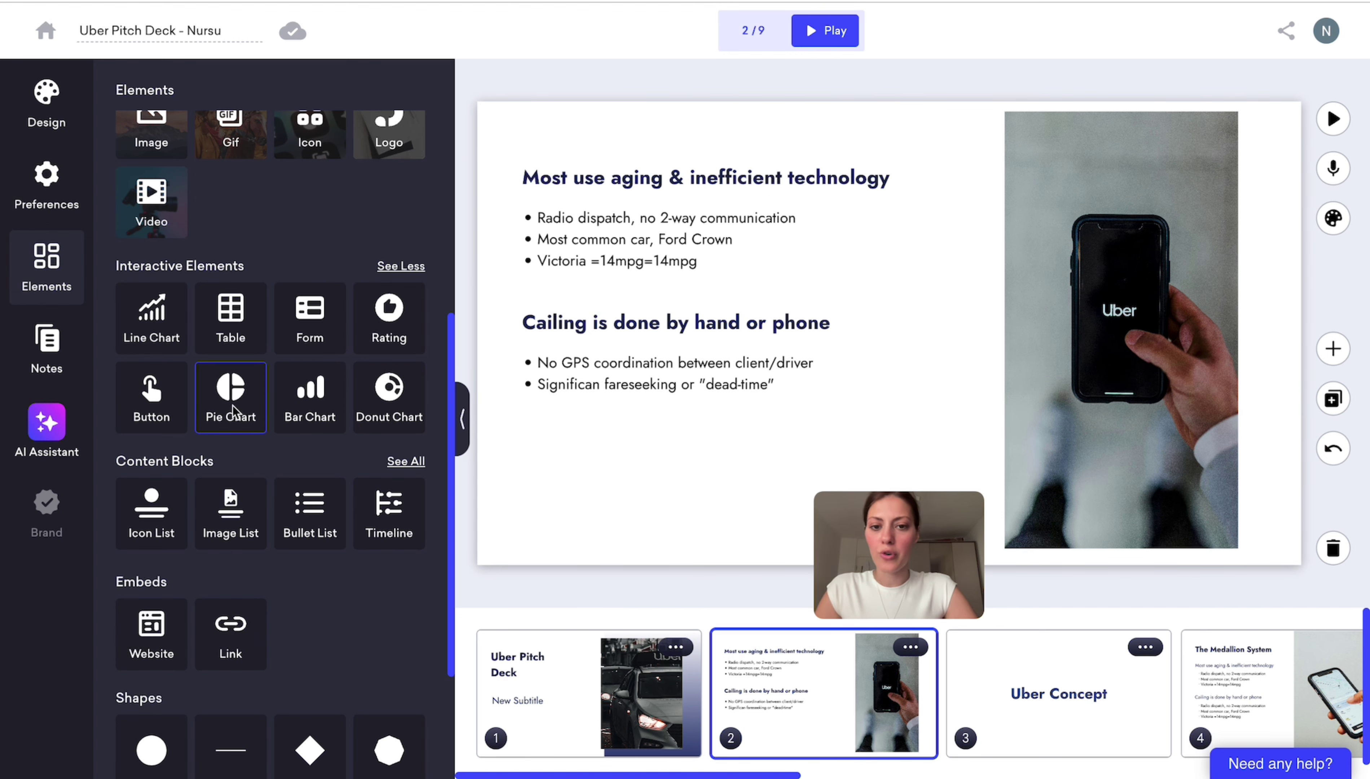
drag(740, 364, 536, 465)
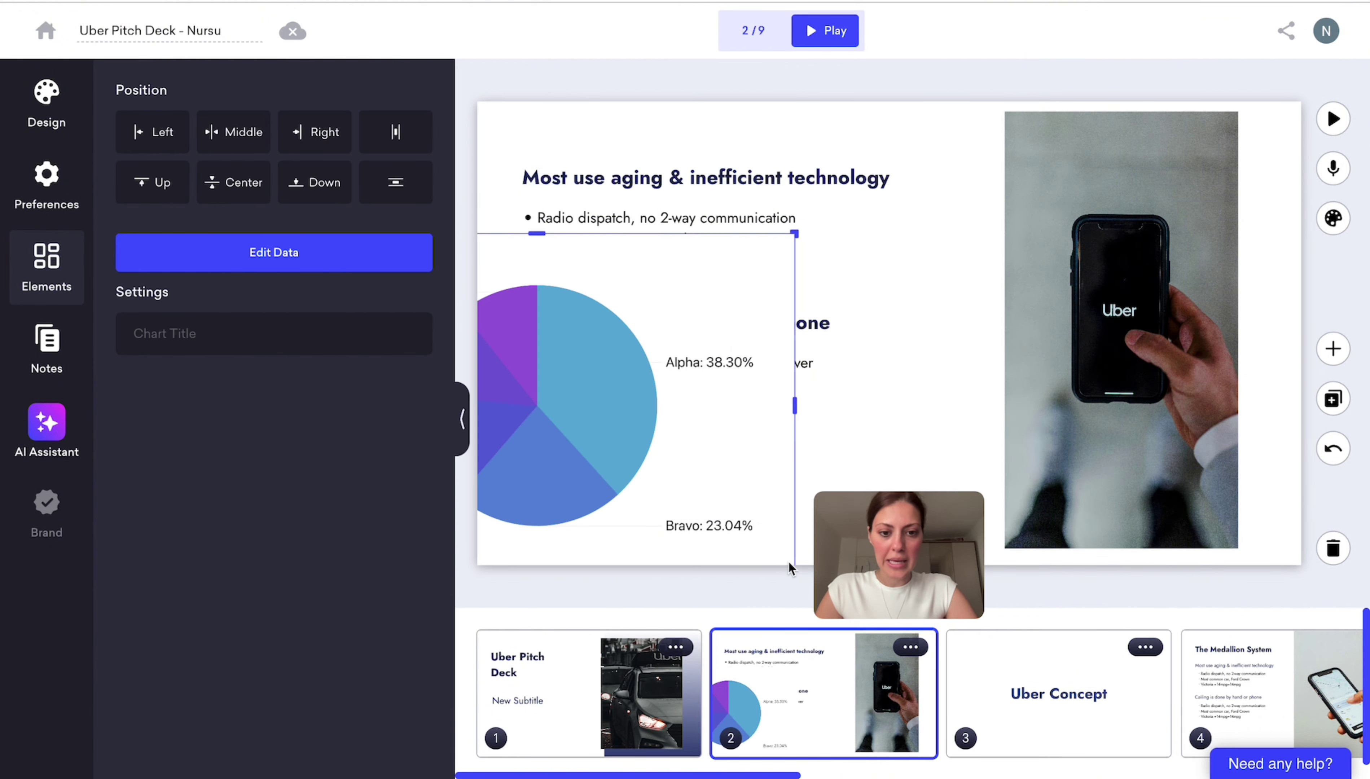
drag(788, 560, 534, 271)
drag(704, 494, 750, 511)
drag(791, 405, 601, 472)
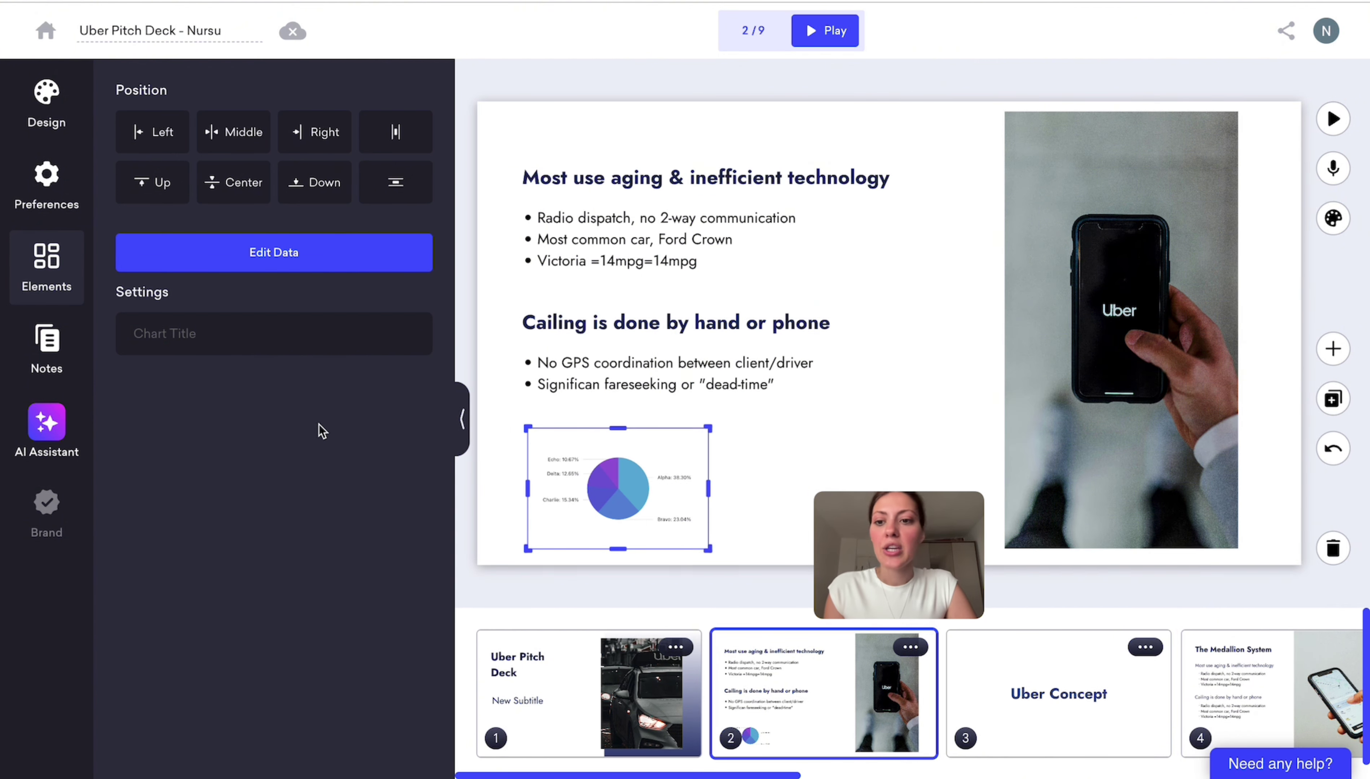
Step: Give the pie chart the title "glsdhgldksl" and enlarge the chart slightly
click(245, 336)
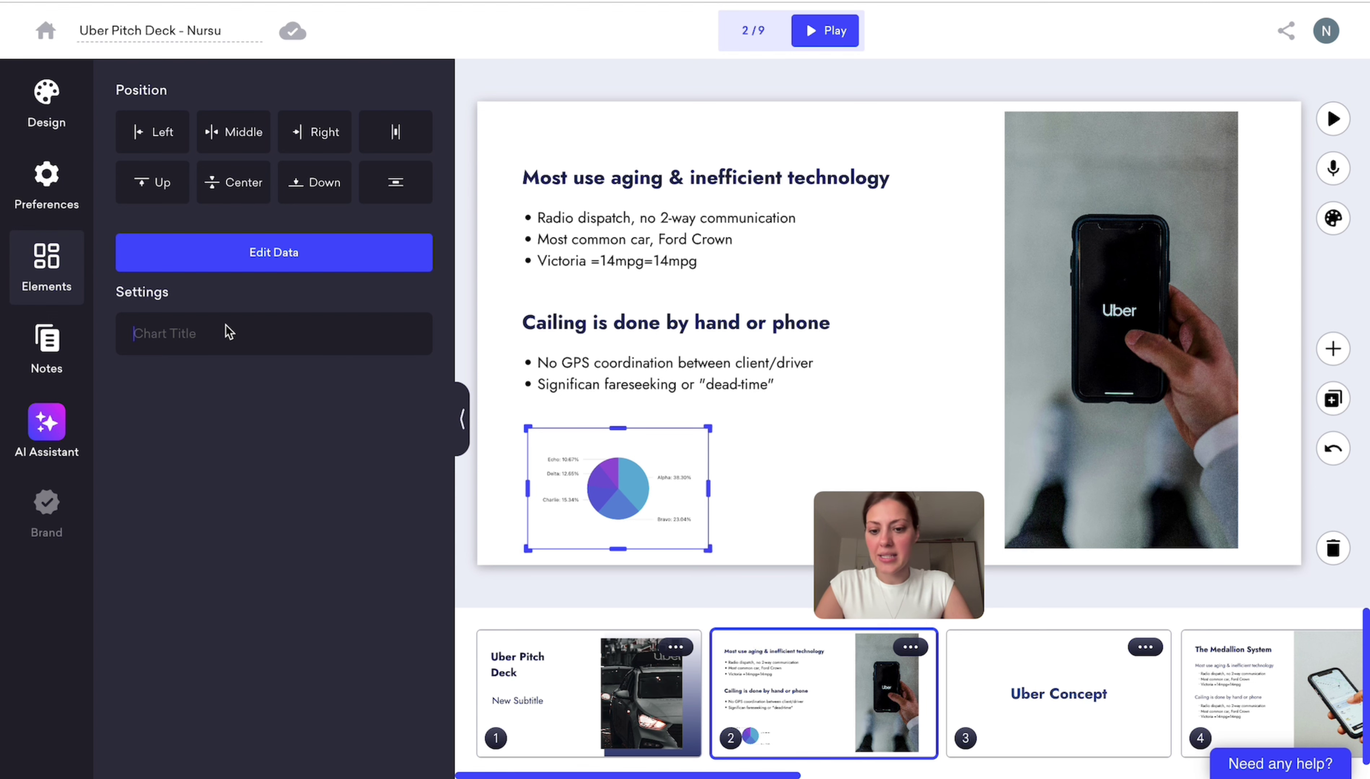
text(glsdhgldksl)
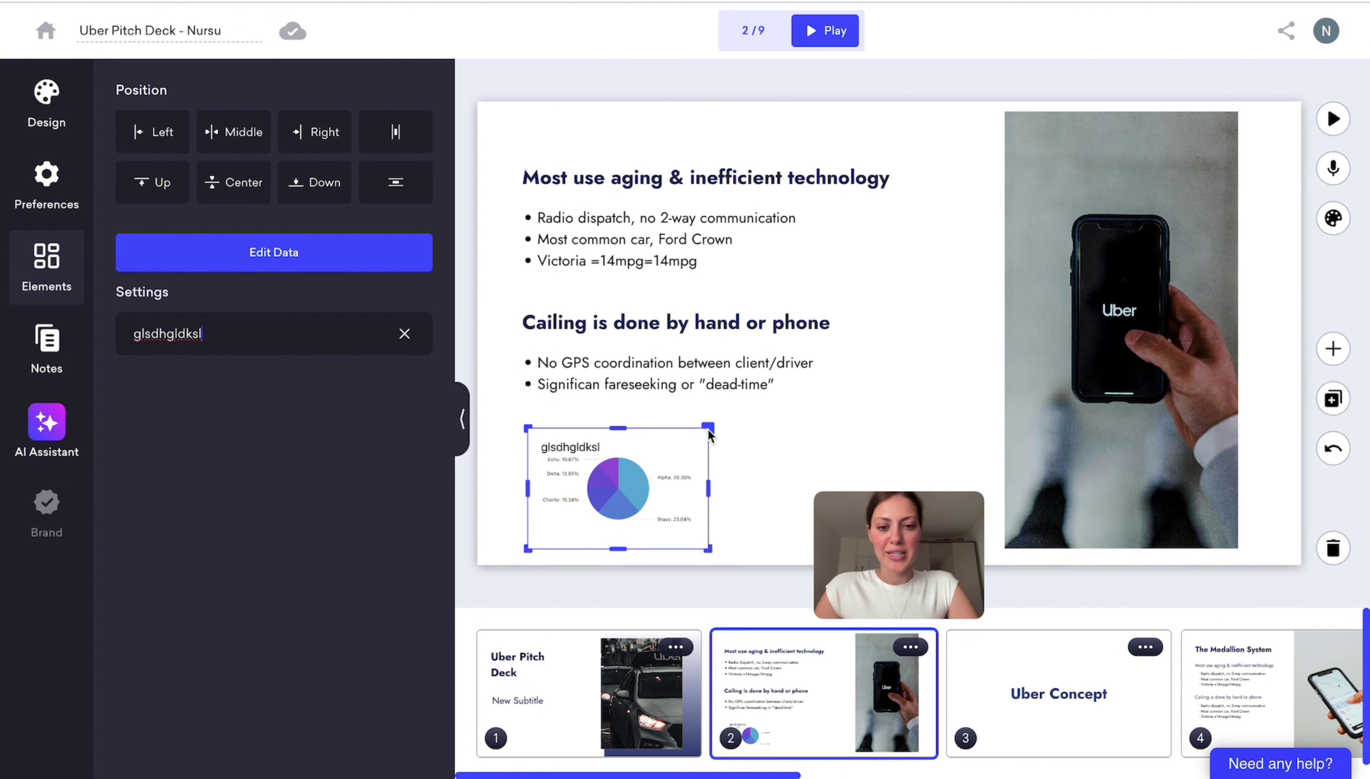
drag(674, 440, 717, 440)
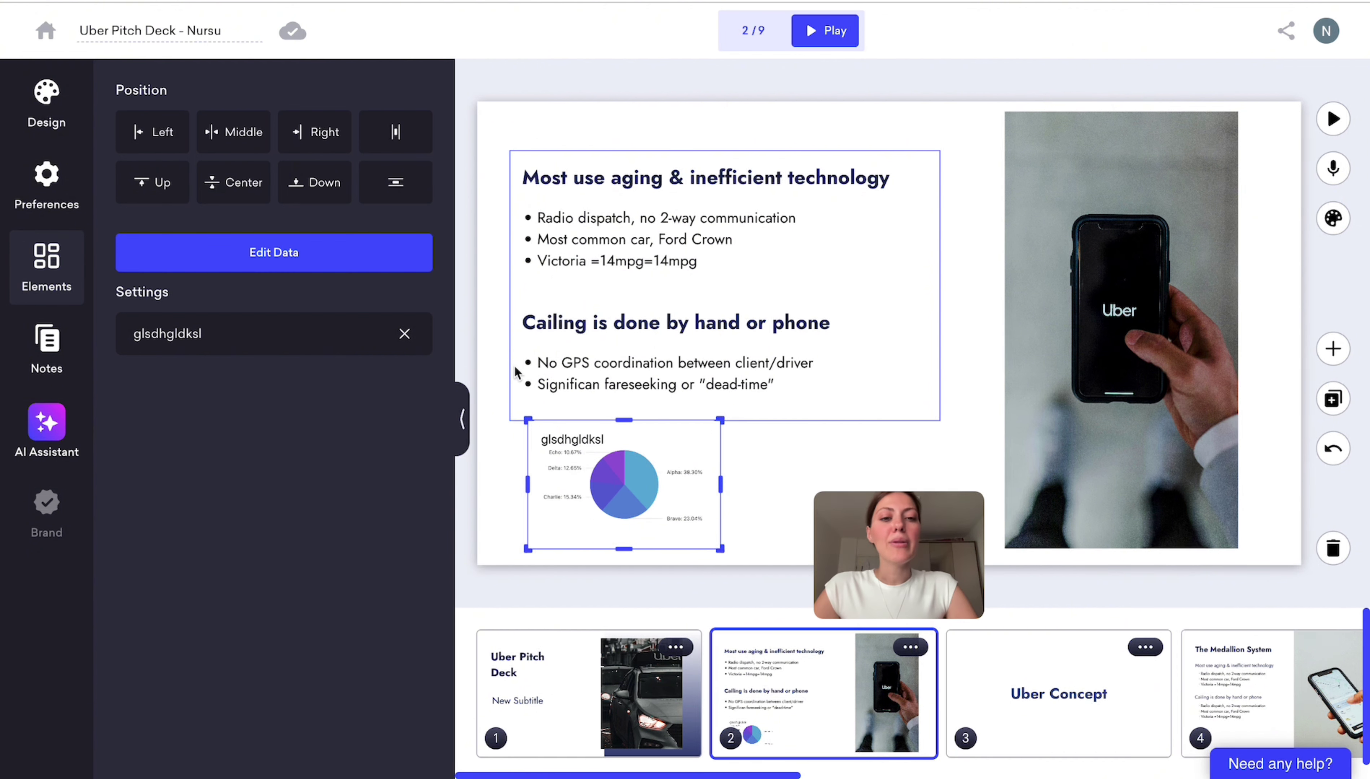
Step: Insert a laptop device mockup from the content blocks on slide 1 and move it to the slide's lower part
click(46, 267)
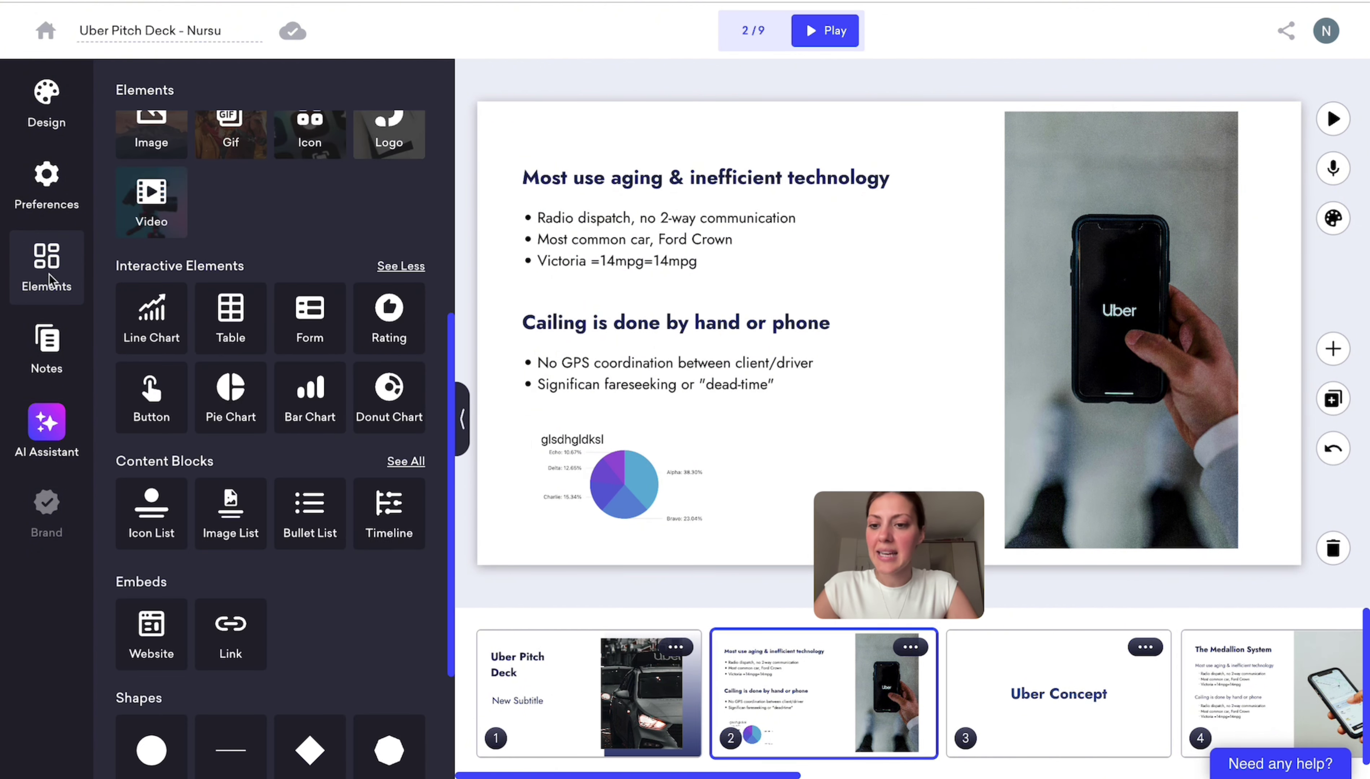
scroll(263, 389, down, 3)
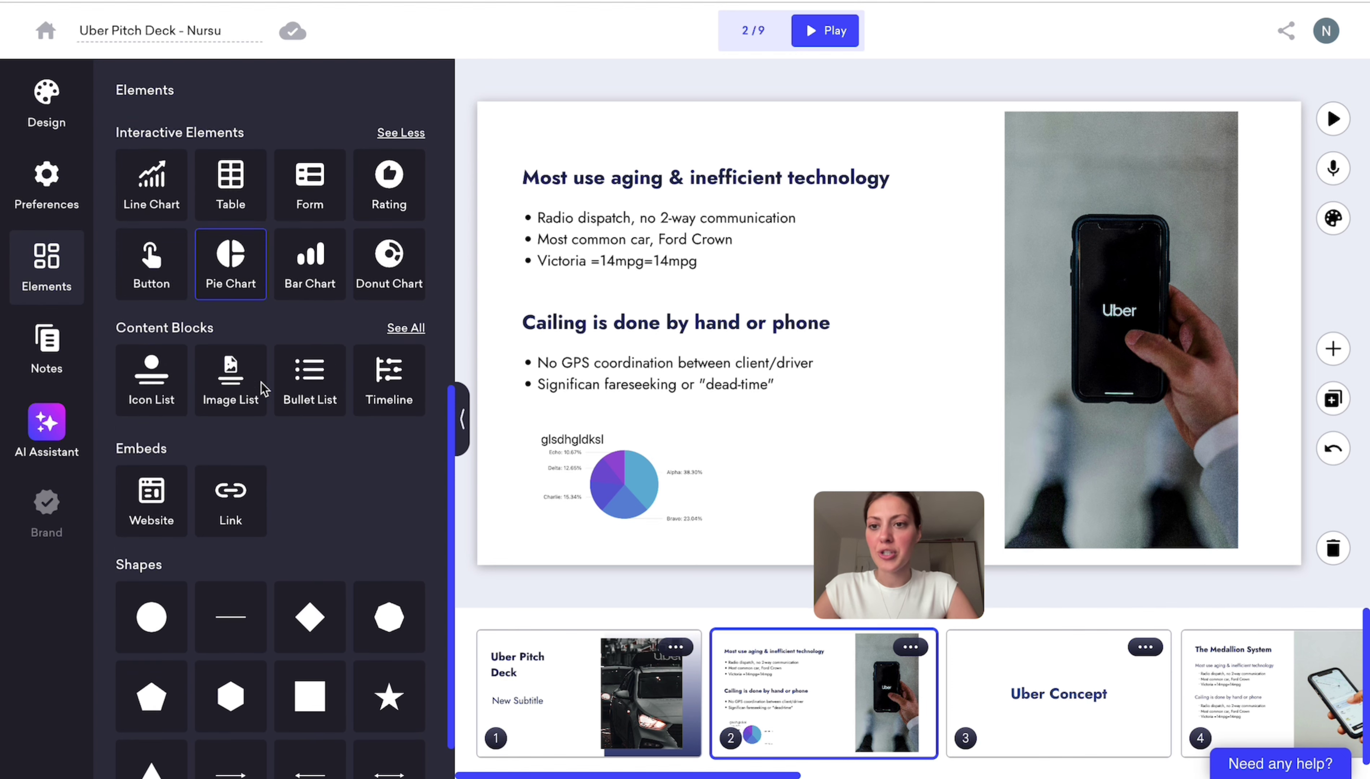
key(Left)
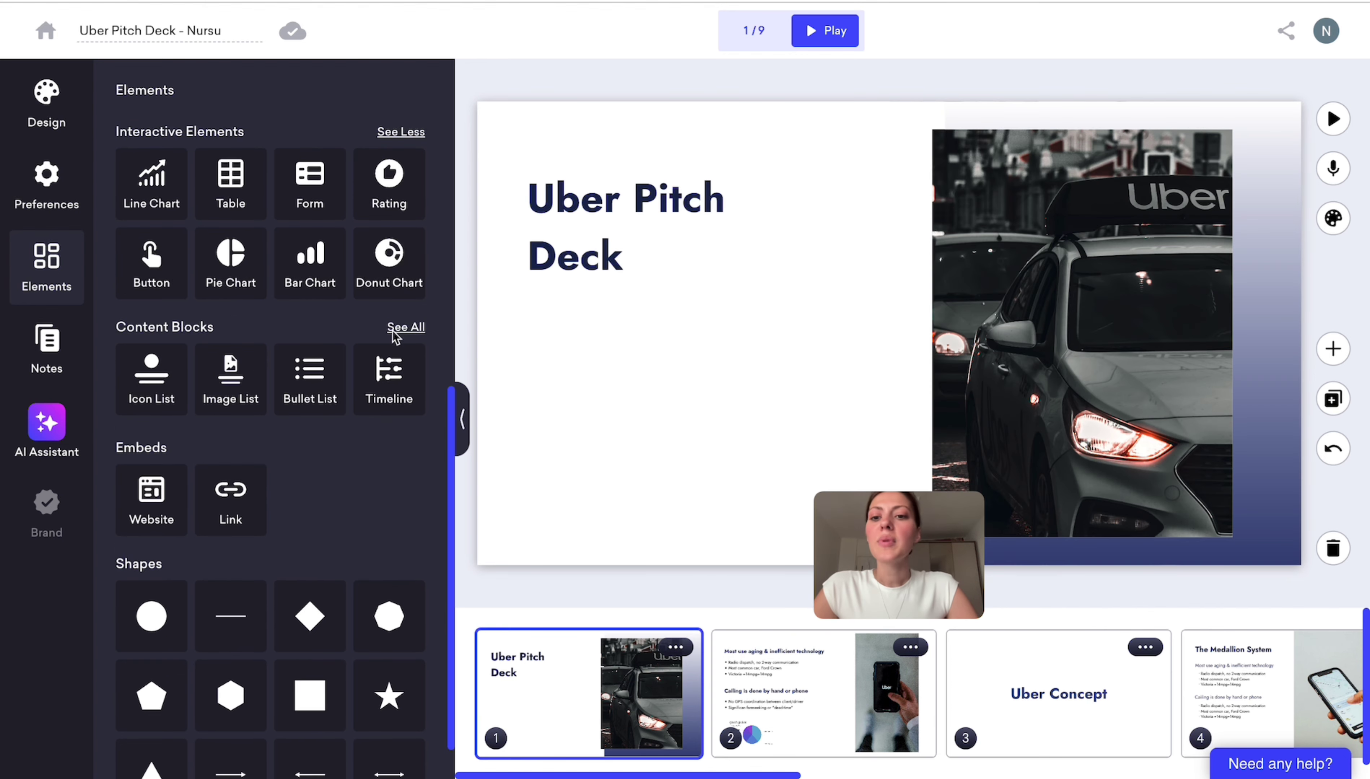
click(402, 328)
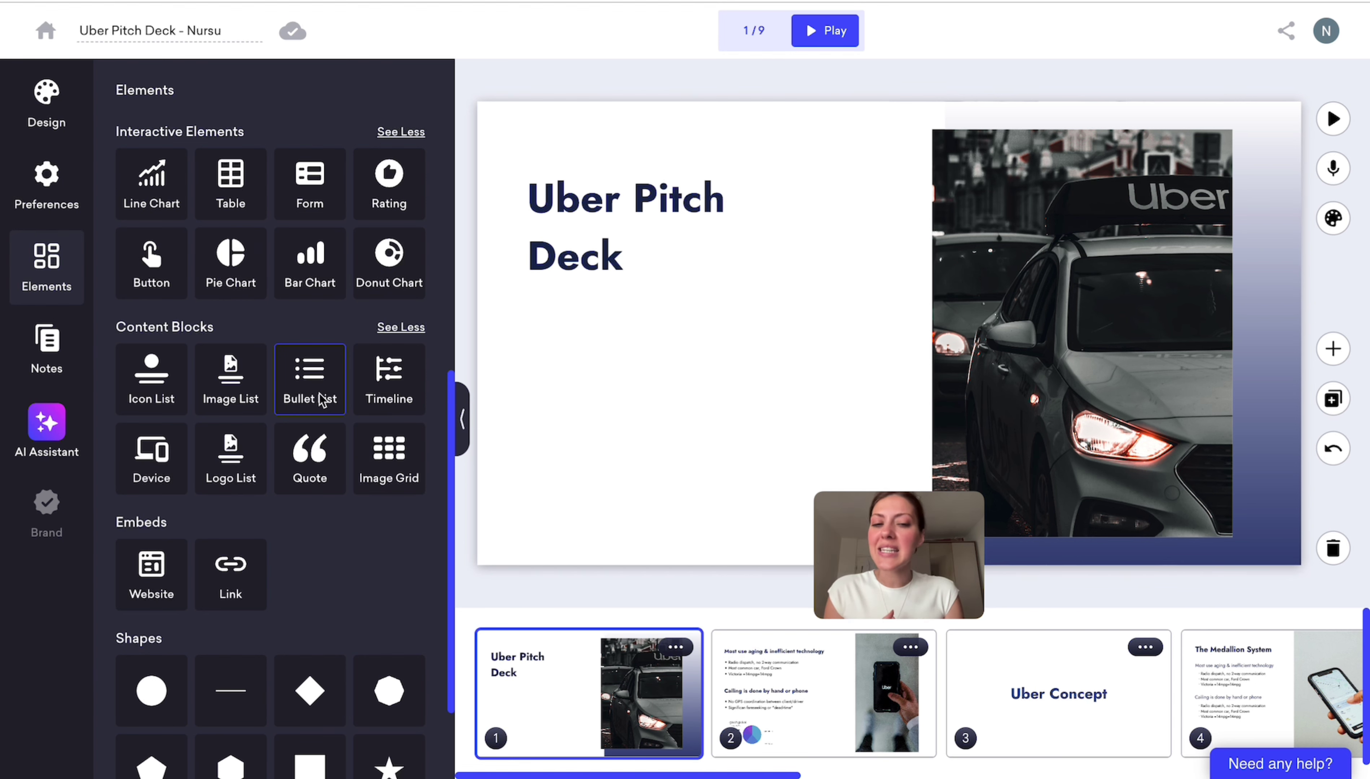
click(146, 451)
drag(560, 358, 557, 479)
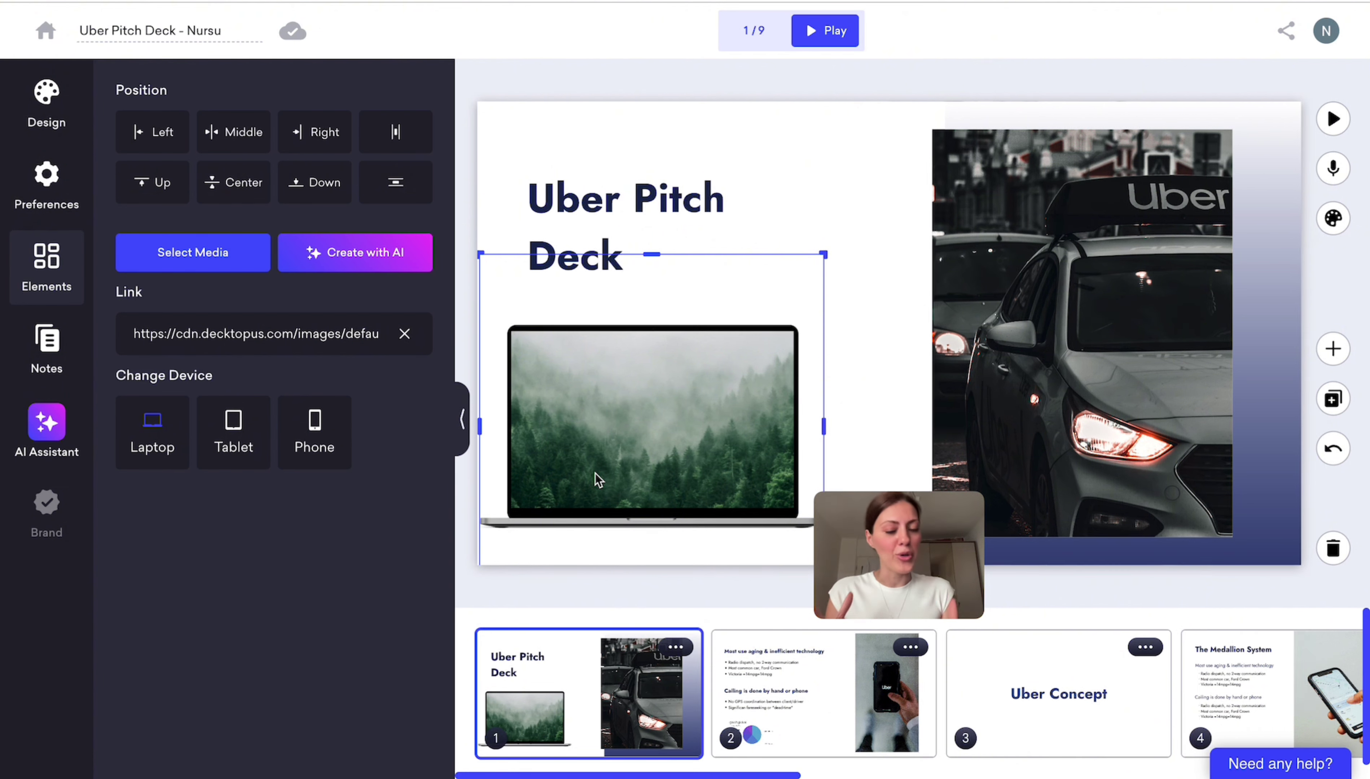
Step: Clear the two bulleted text blocks from the dark blue half of slide 6, keeping the Uber logo
click(1040, 736)
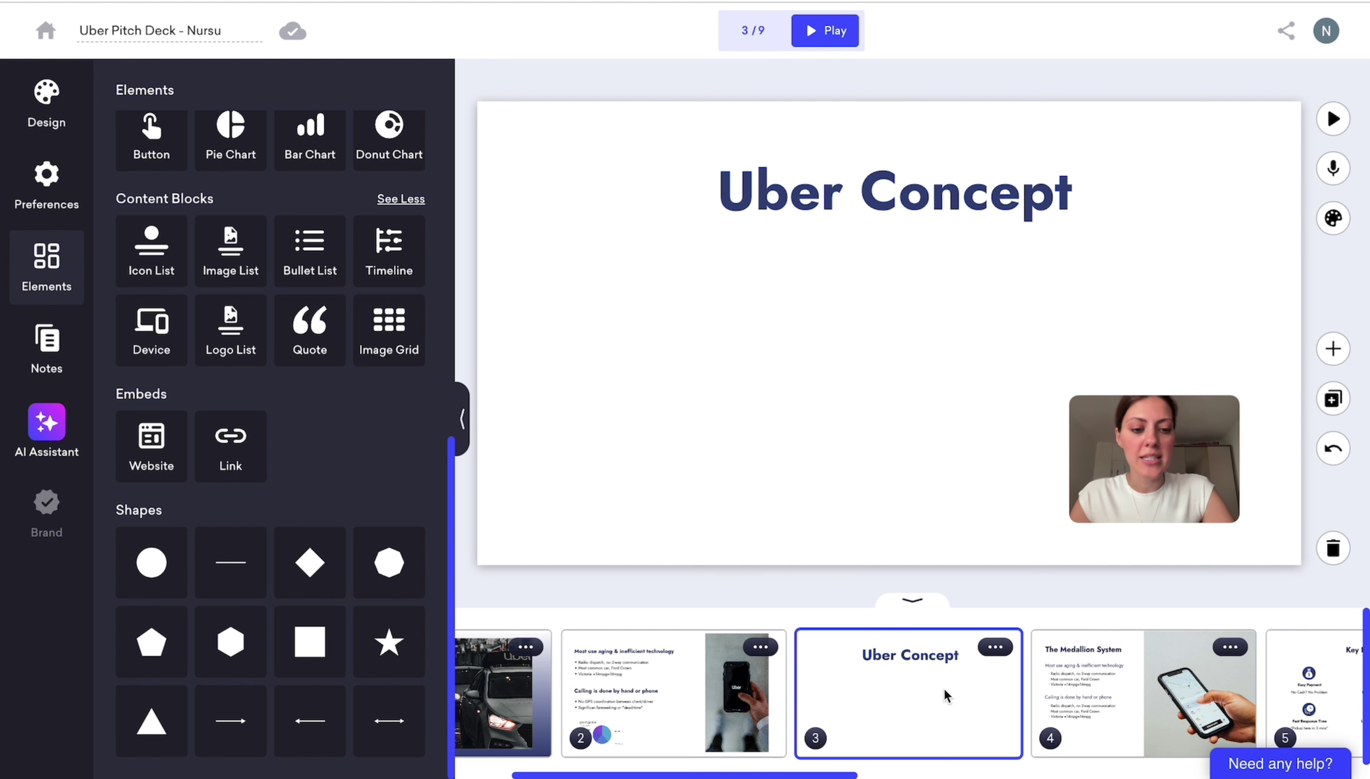
scroll(943, 687, right, 5)
scroll(972, 701, right, 5)
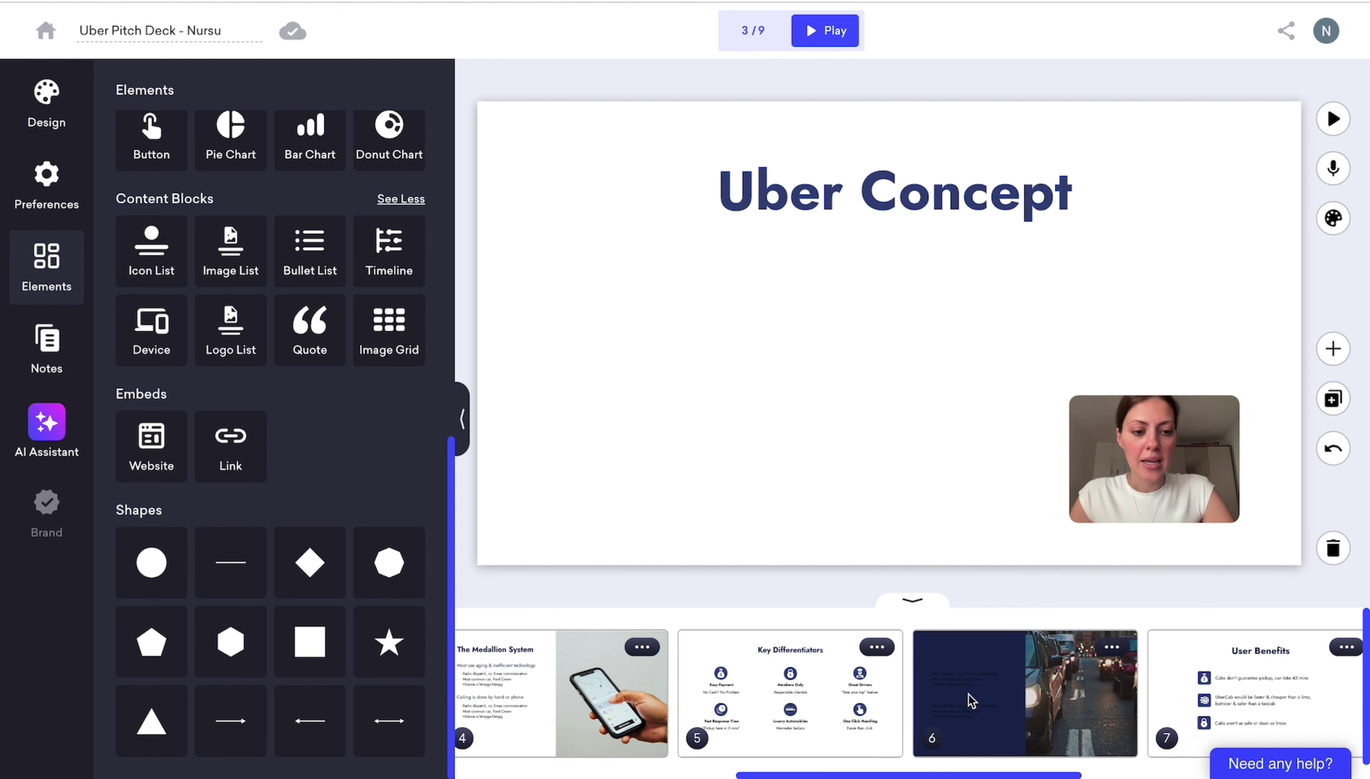
scroll(971, 701, right, 5)
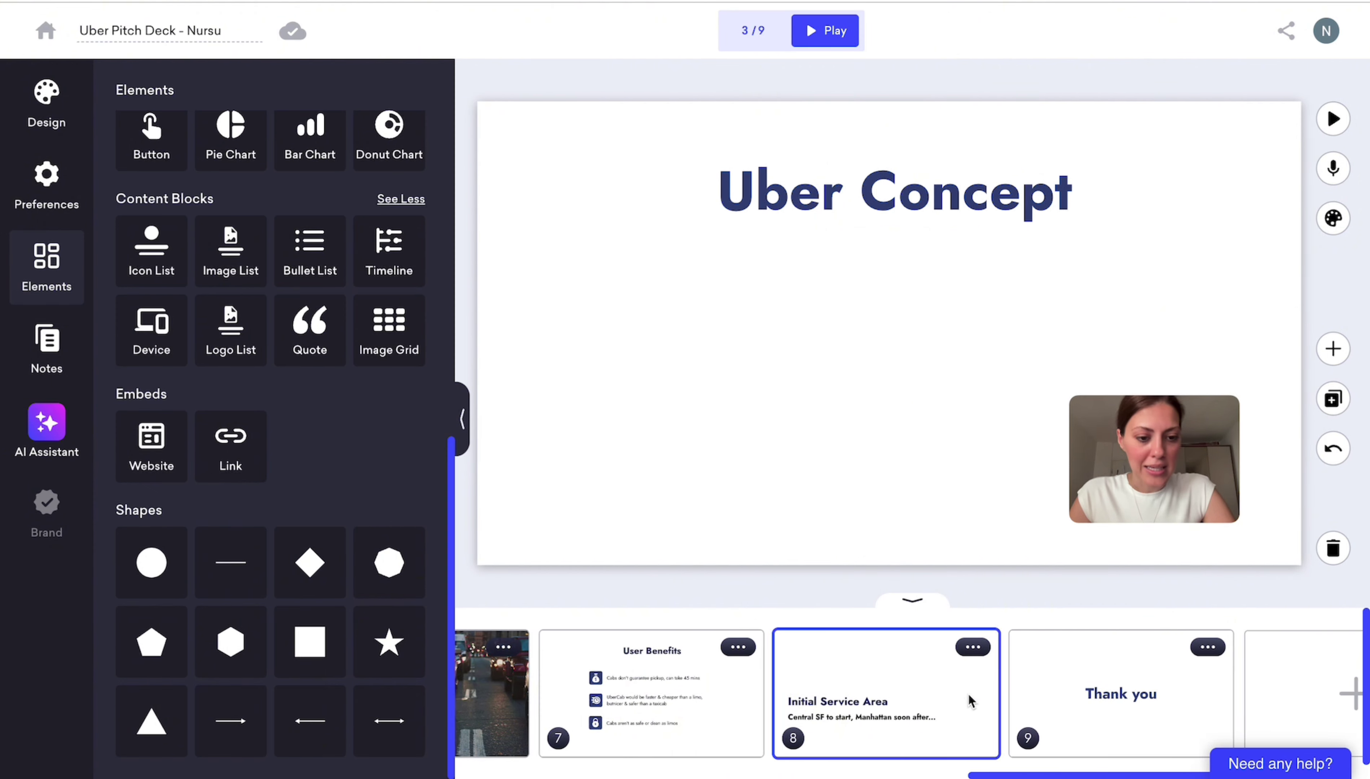
scroll(970, 700, left, 8)
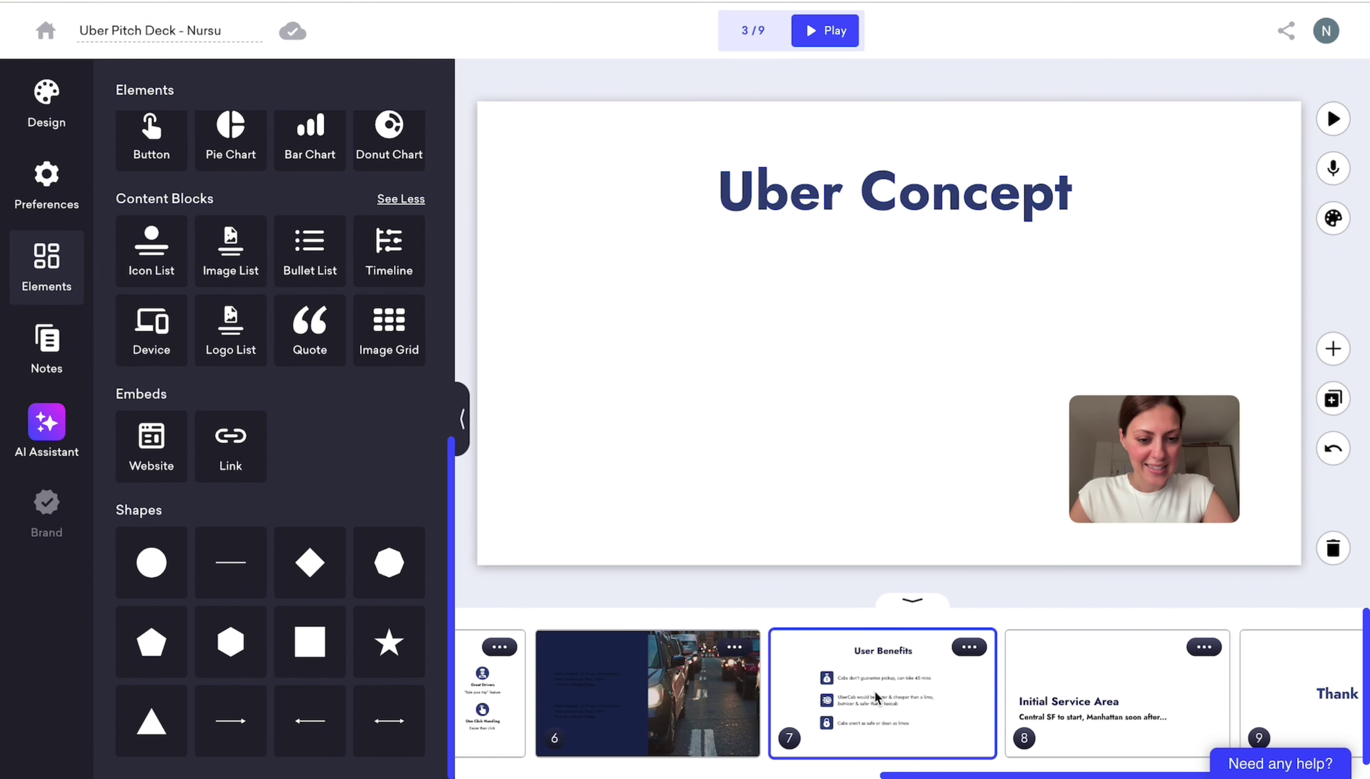
click(876, 699)
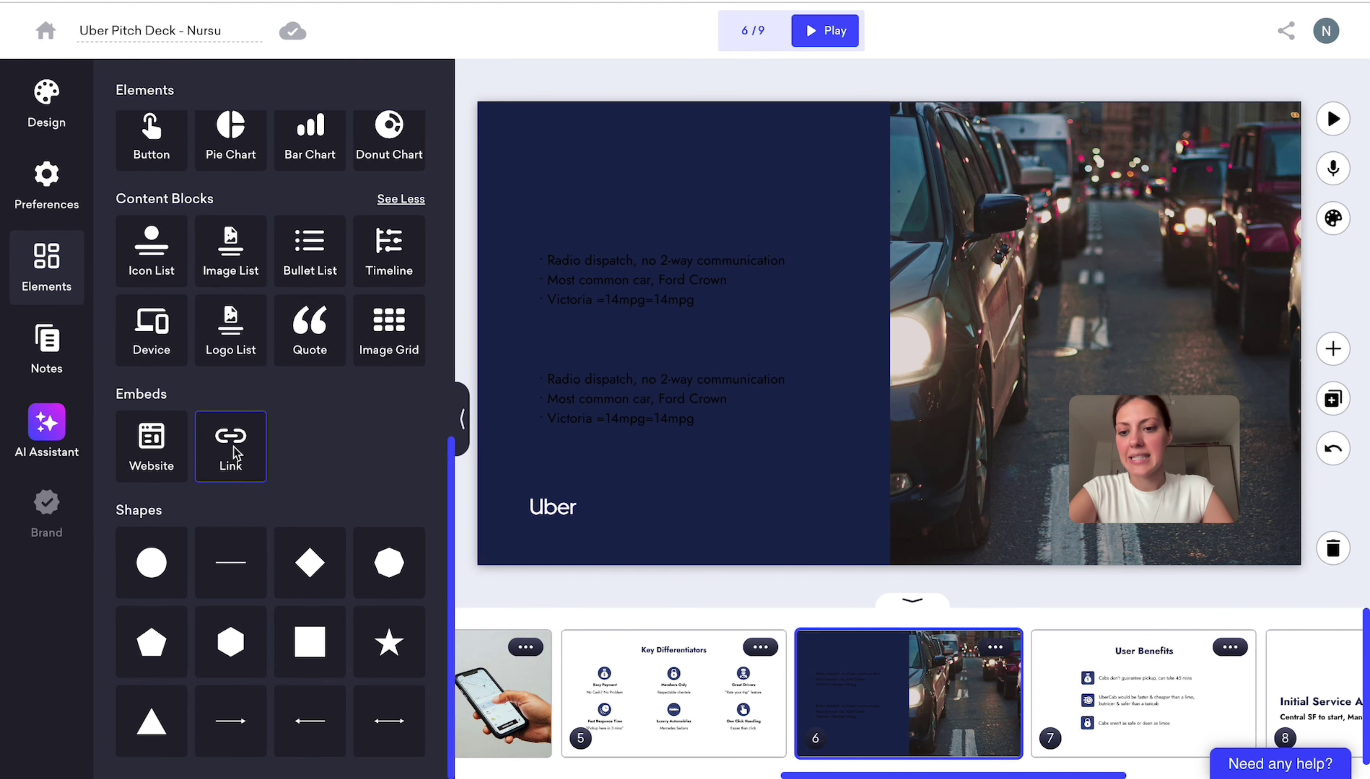
click(151, 133)
drag(565, 146, 804, 492)
click(804, 492)
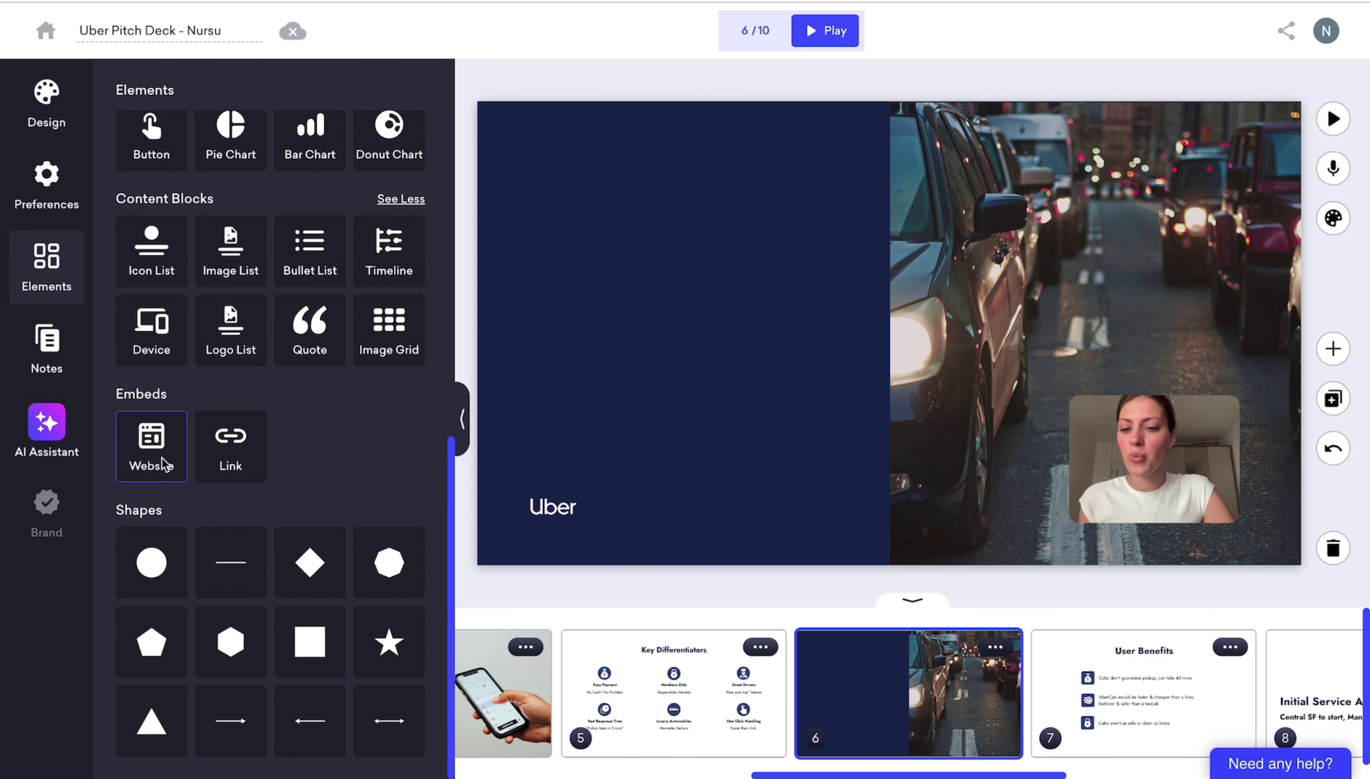
click(165, 465)
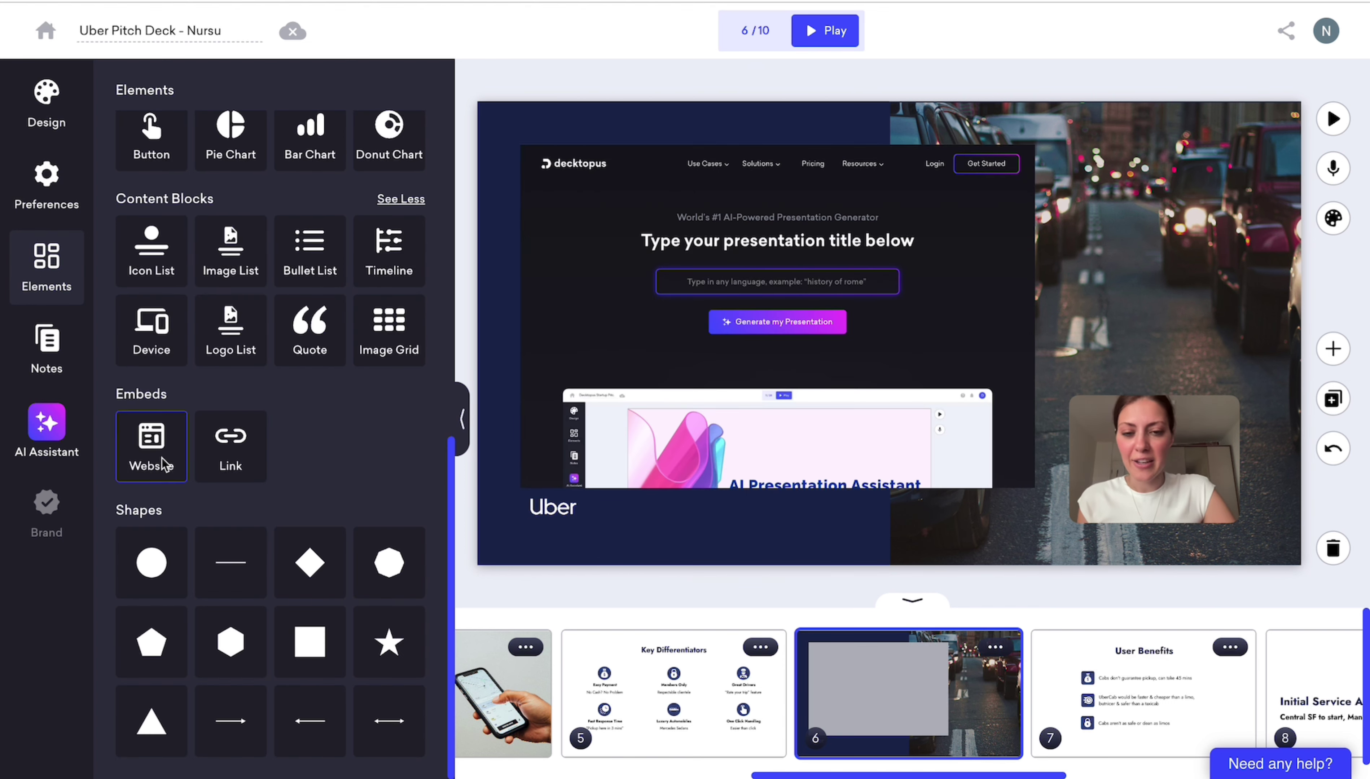
click(568, 374)
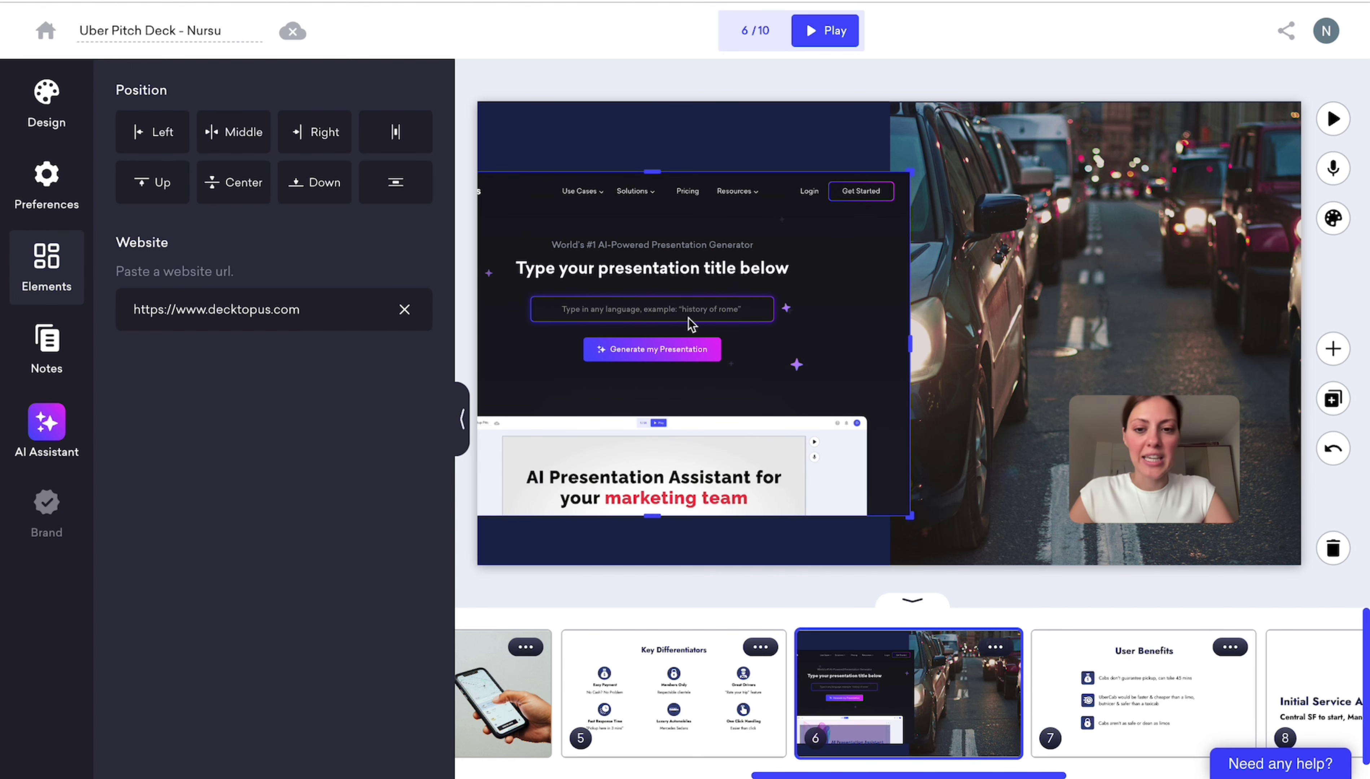
key(Delete)
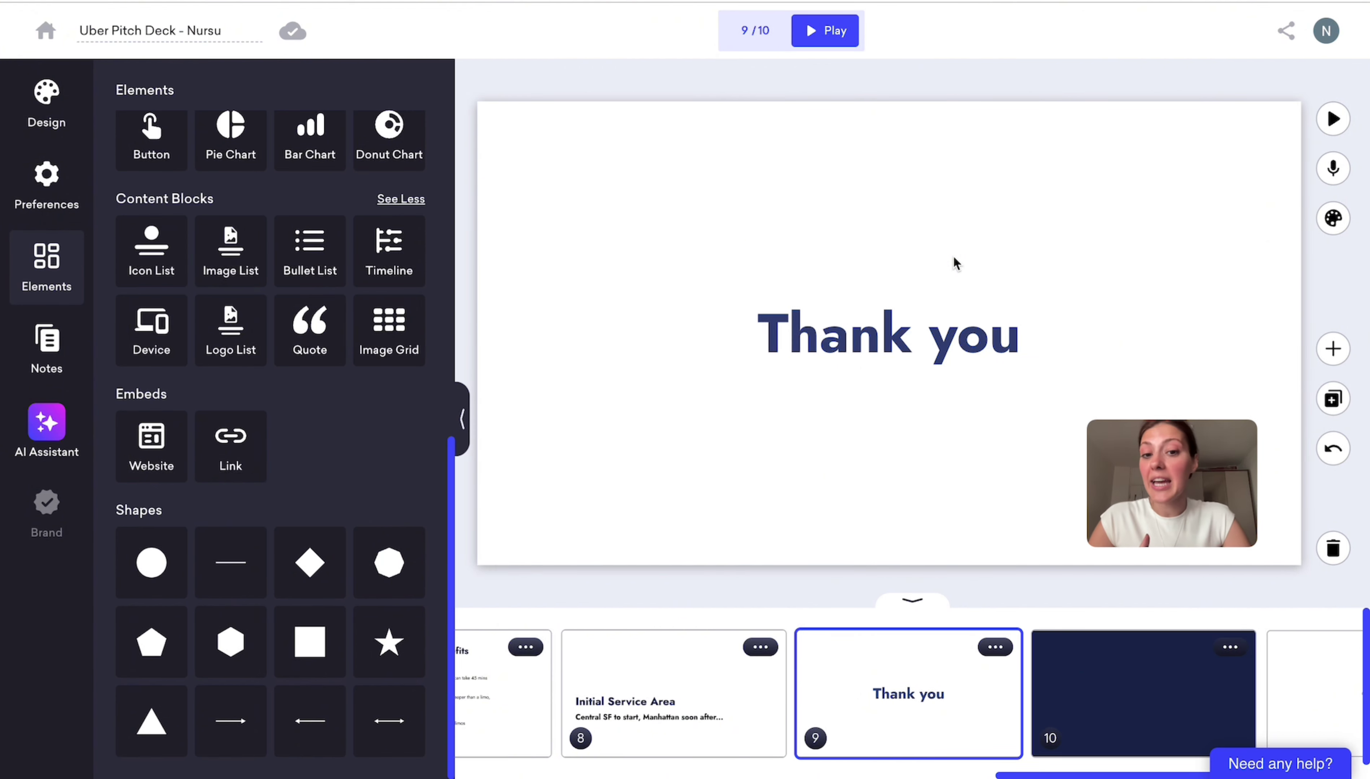
Step: Add a line and a hexagon shape to slide 9, above the "Thank you" text
drag(209, 562, 1023, 152)
drag(248, 651, 801, 158)
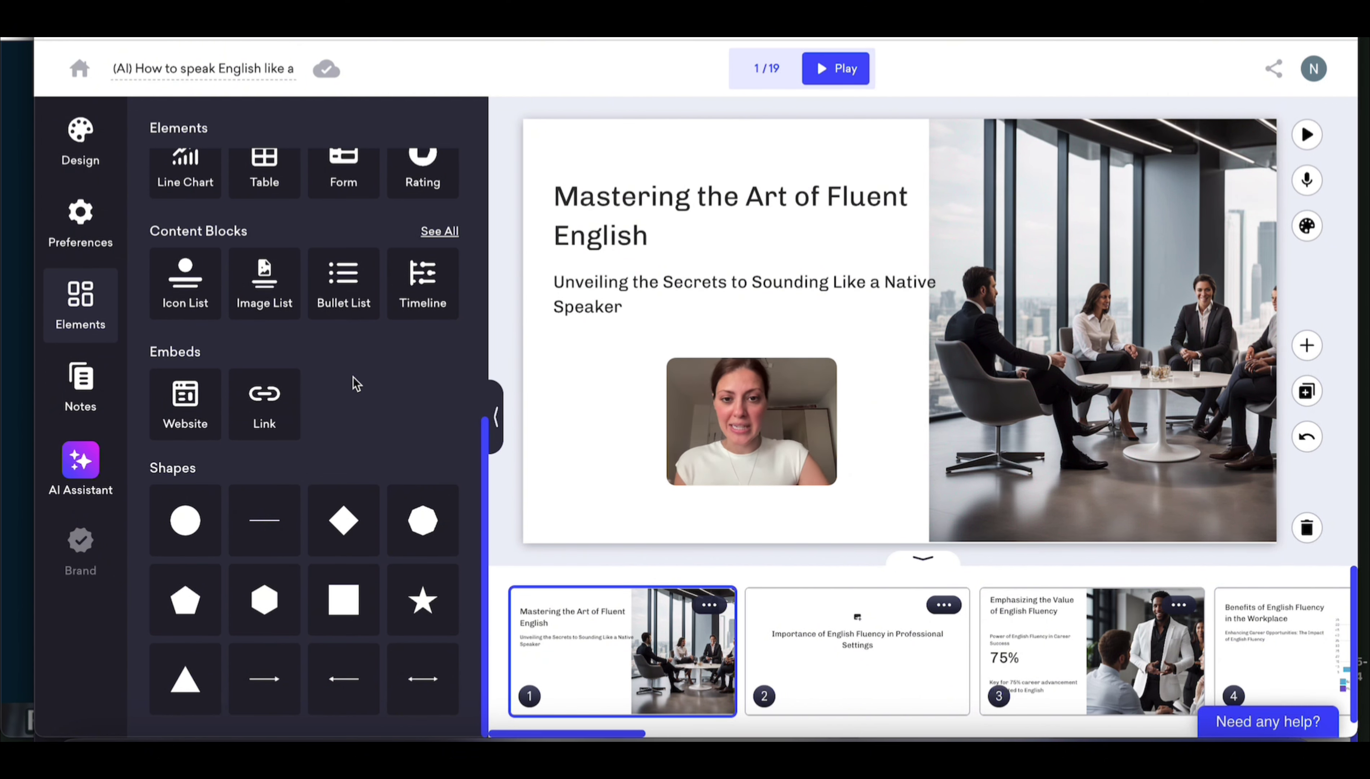
Step: Open the slide notes for the first slide of the "How to speak English like a native" presentation
click(92, 382)
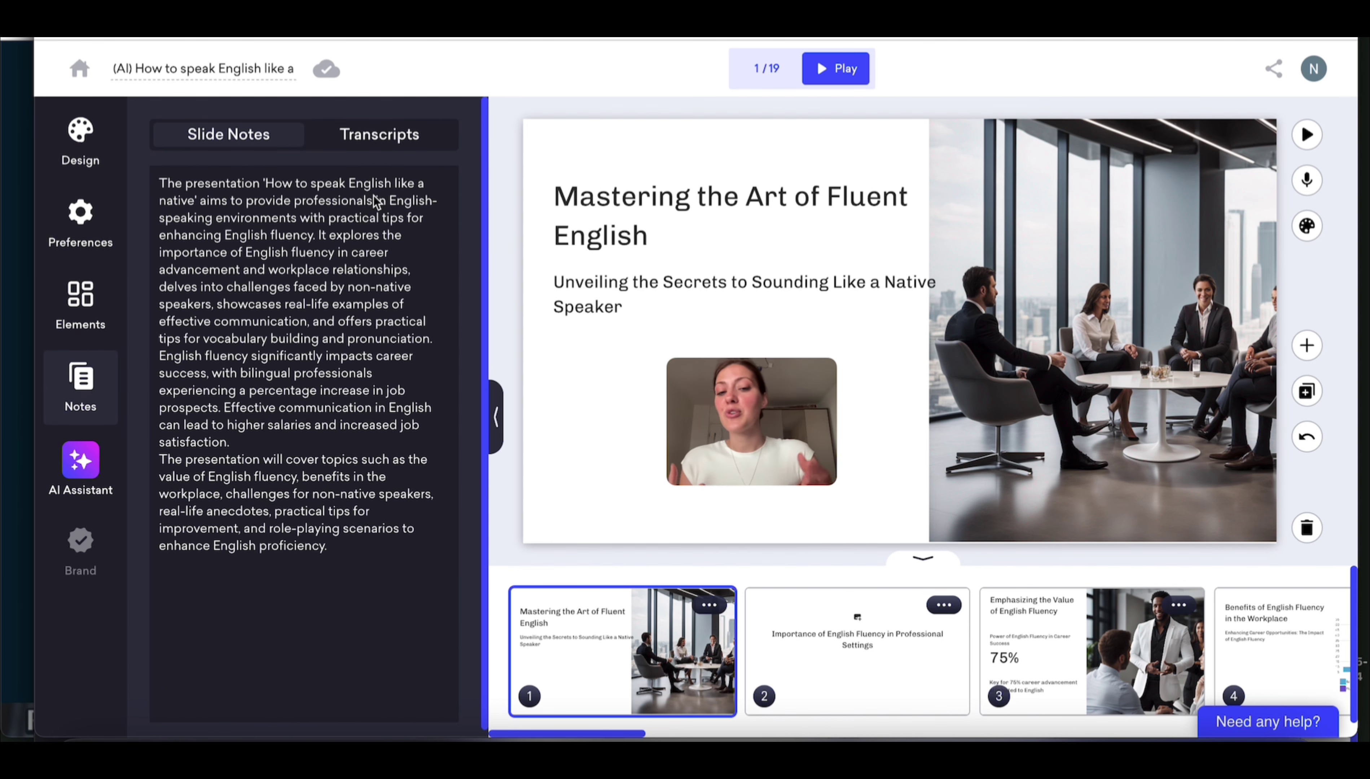